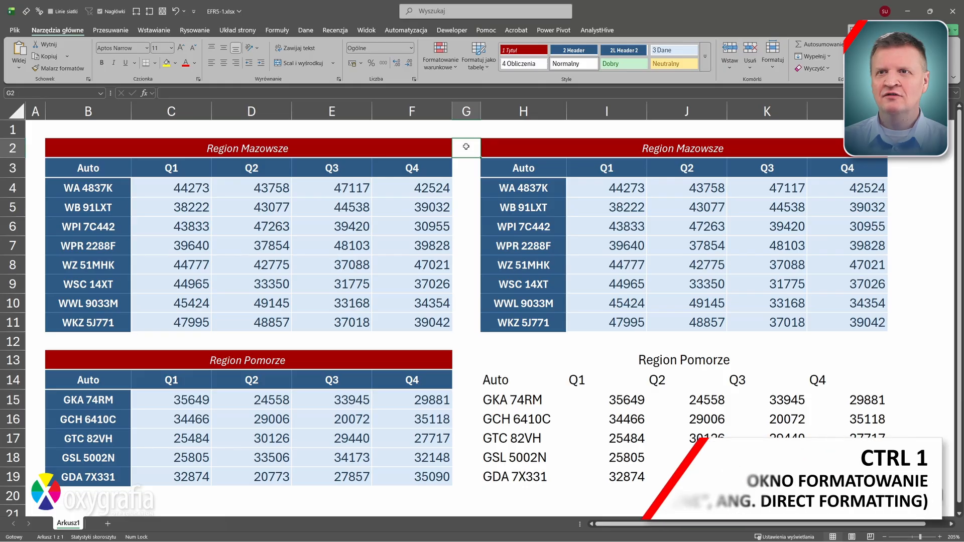
Look through the Format Cells Border, Font, Alignment and Number options without changing anything
key("ctrl+1")
left_click(187, 182)
left_click(145, 182)
left_click(110, 183)
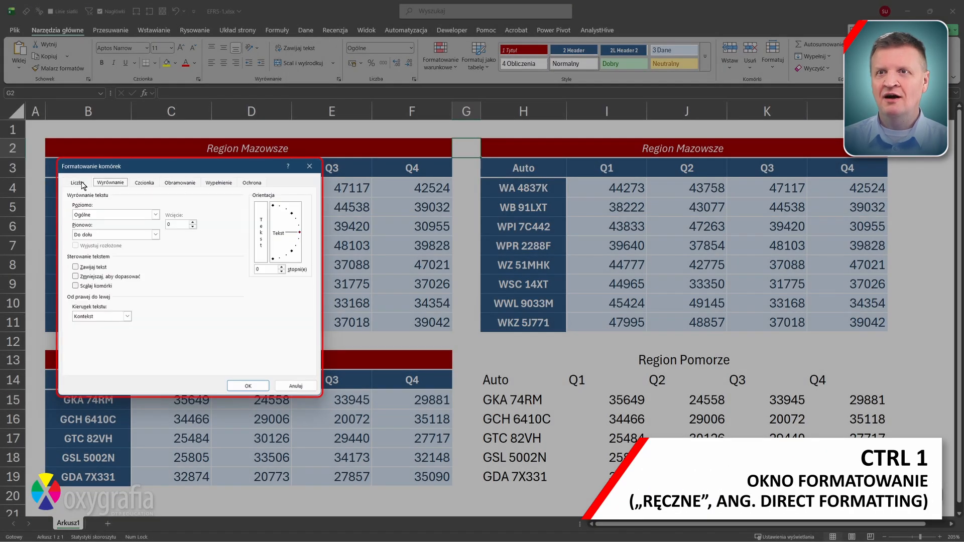
left_click(76, 182)
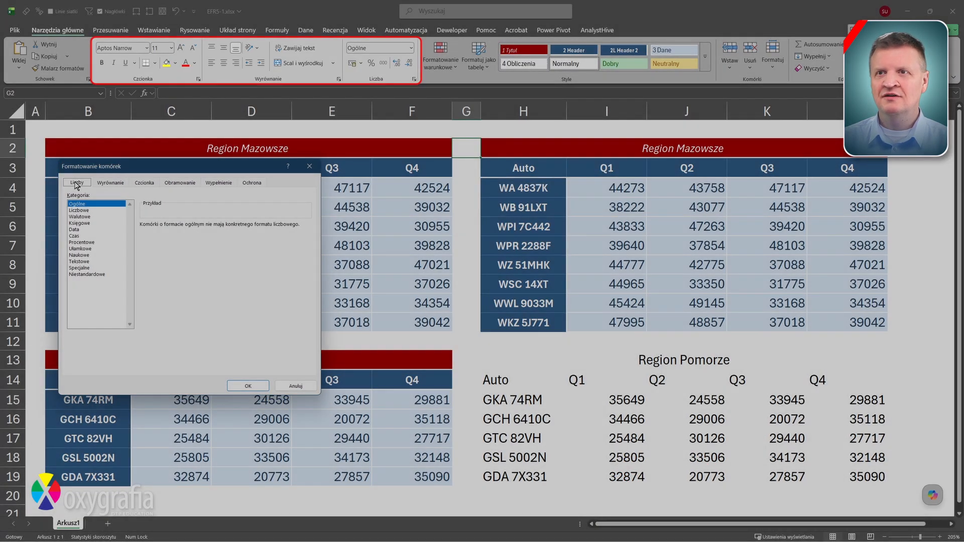
key("Escape")
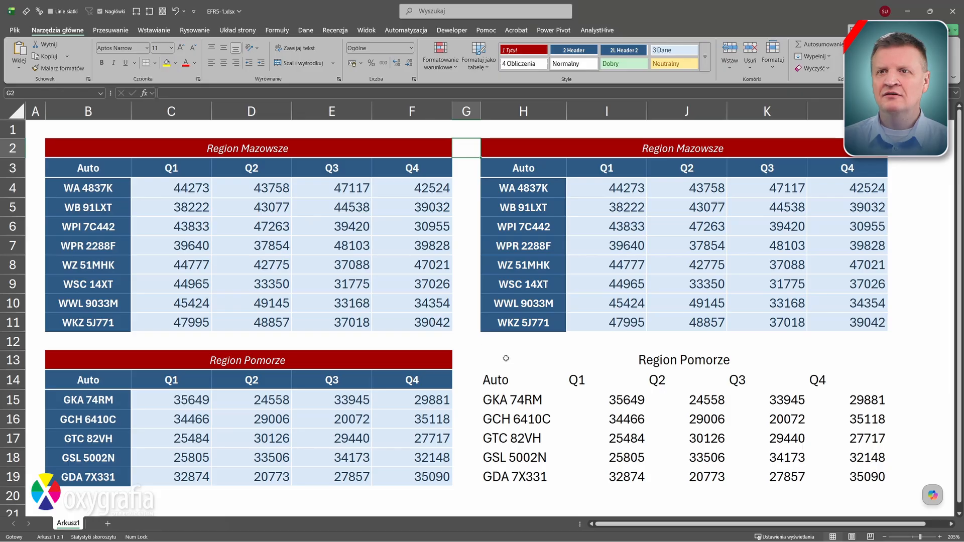
Style H13:L13 as 1 Tytuł, H14:L14 and H15:H19 as 2L Header 2, and I15:L19 as 3 Dane
left_click_drag(506, 358, 854, 360)
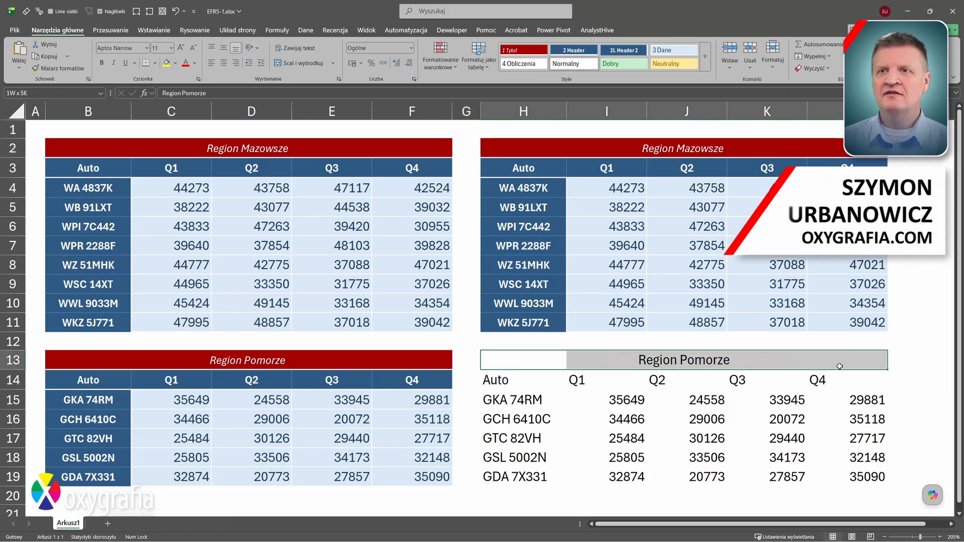
left_click(524, 57)
left_click_drag(502, 380, 853, 380)
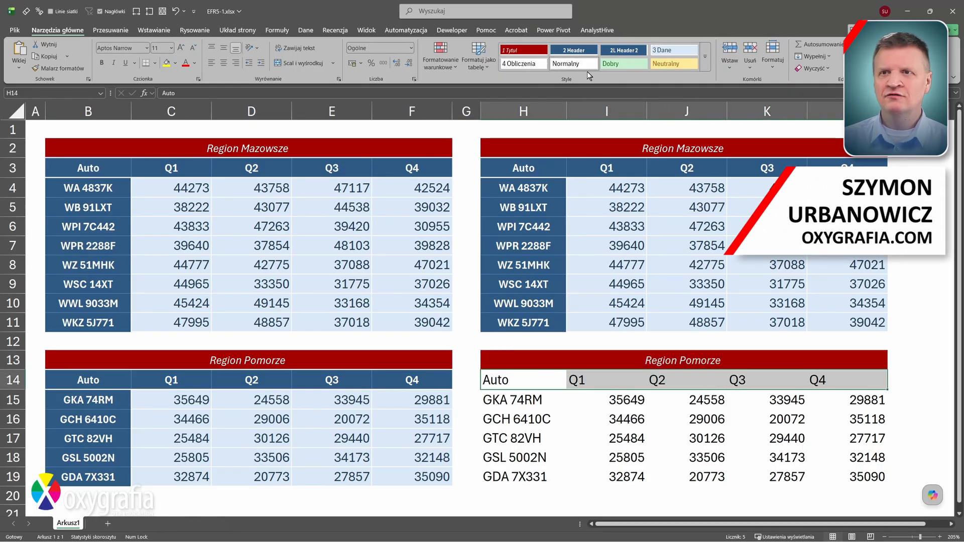
left_click(624, 51)
left_click_drag(517, 400, 518, 477)
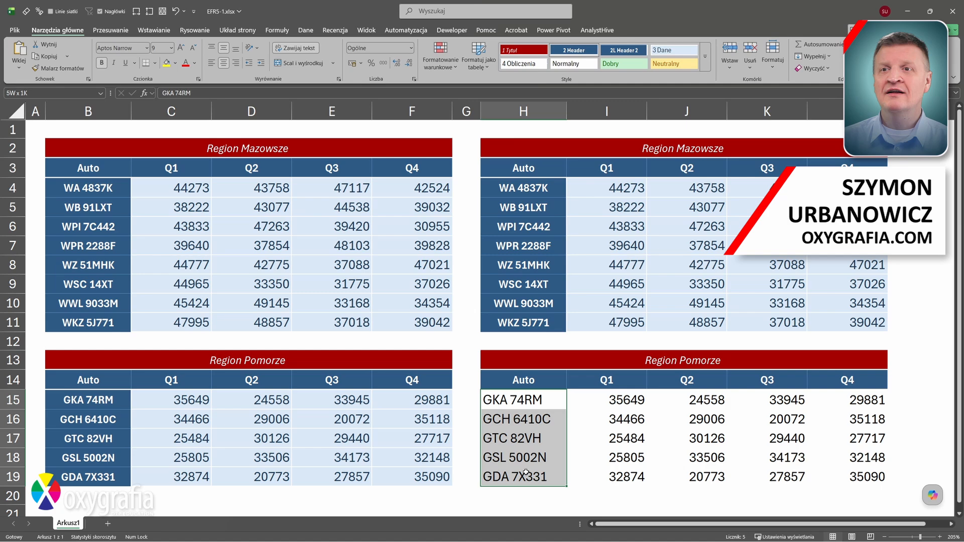
left_click(640, 55)
left_click_drag(606, 400, 853, 477)
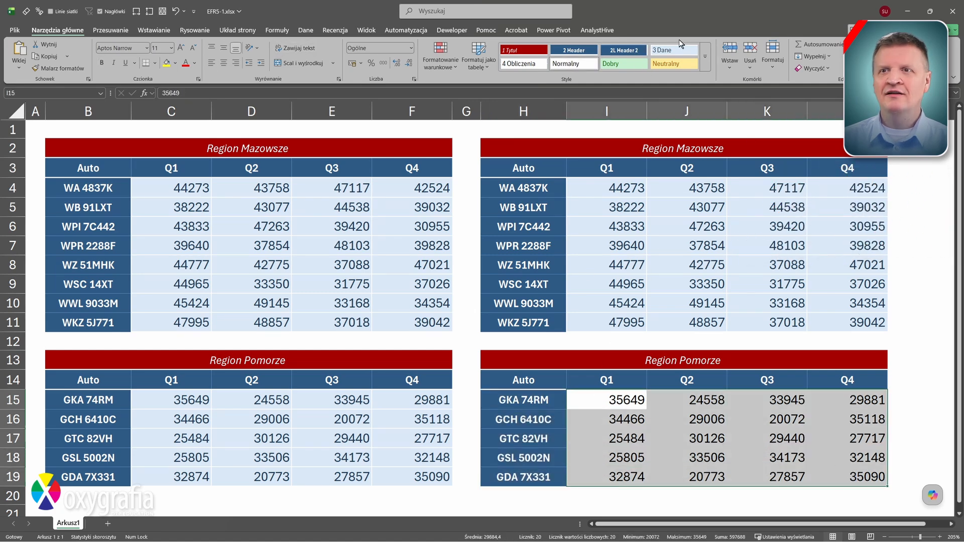
left_click(673, 50)
left_click(465, 148)
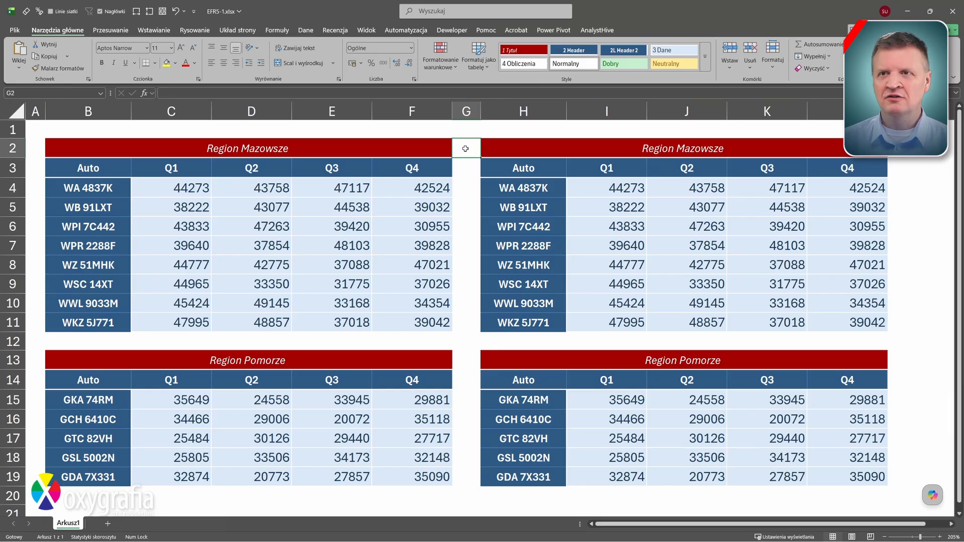
Modify the 1 Tytuł style's fill to a custom navy colour, RGB 30, 60, 90
right_click(532, 52)
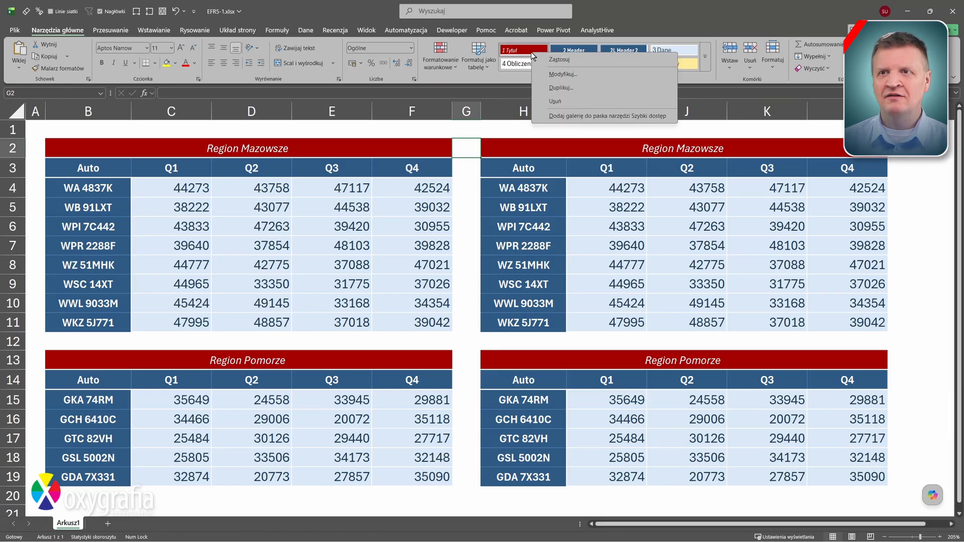
left_click(571, 76)
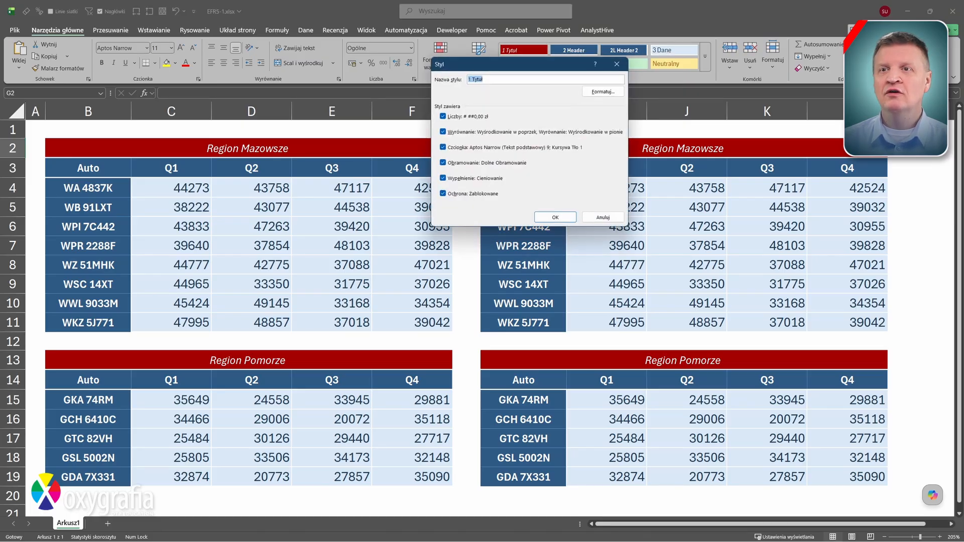
left_click(590, 95)
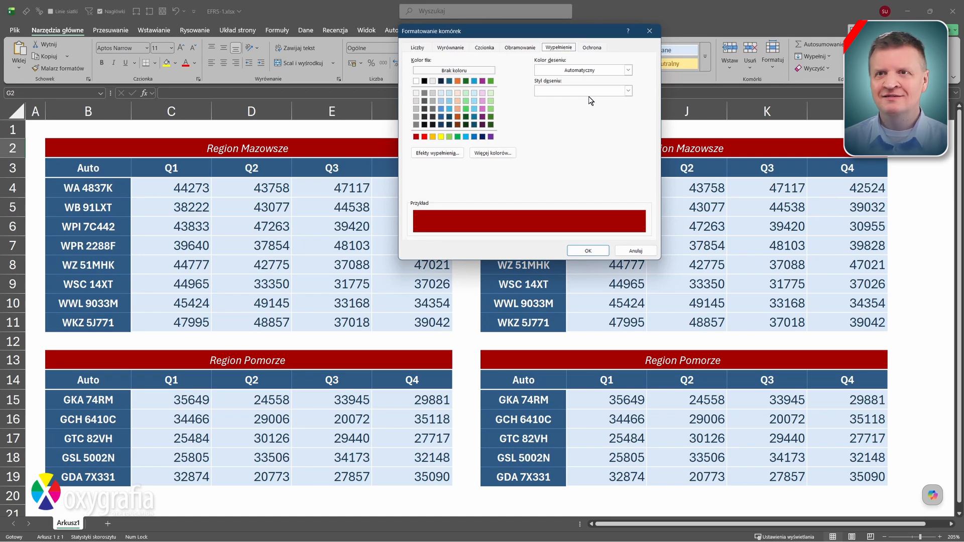
left_click(494, 153)
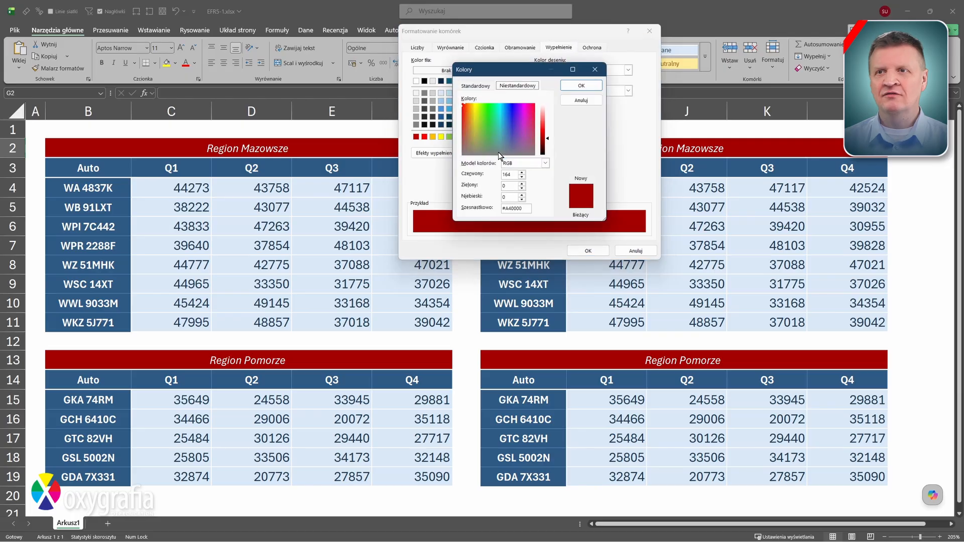
left_click(522, 177)
type("30")
key("Tab")
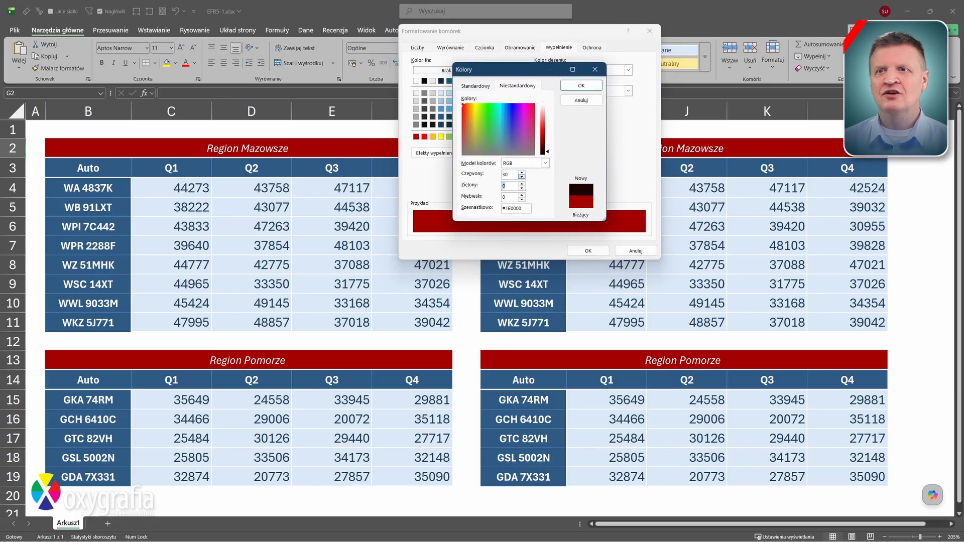
type("60")
key("Tab")
type("90")
key("Return")
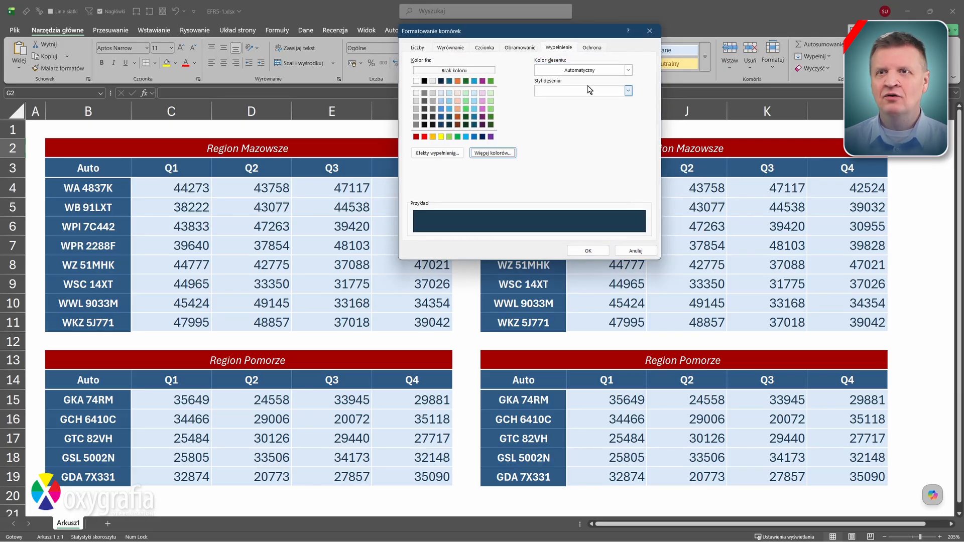
left_click(598, 248)
left_click(547, 217)
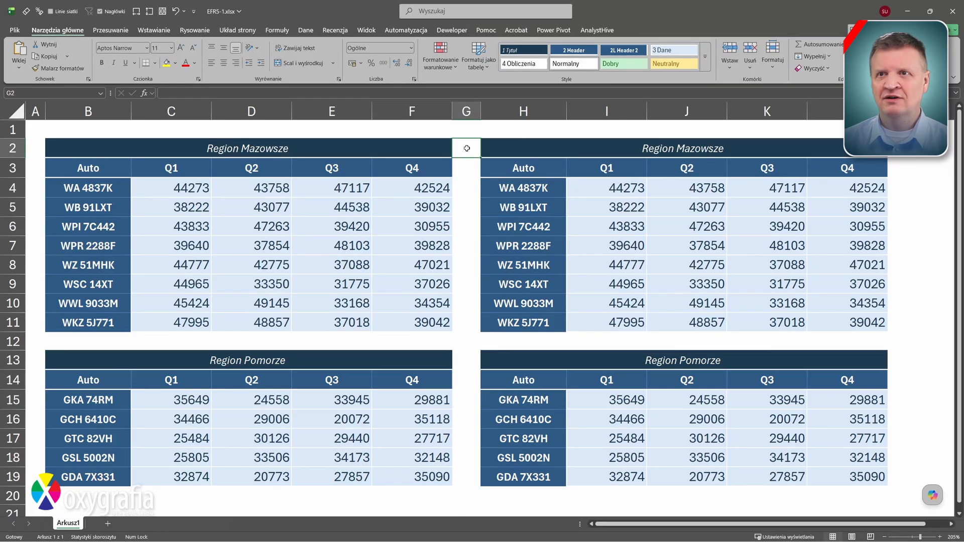
Give the 3 Dane style a 0-decimal number format with thousands separator and a " km" suffix
right_click(664, 49)
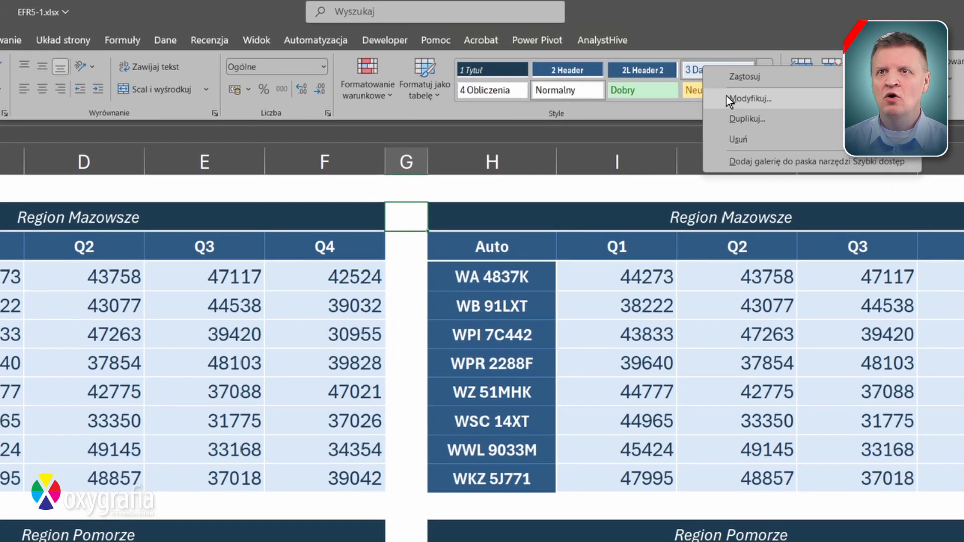
left_click(726, 96)
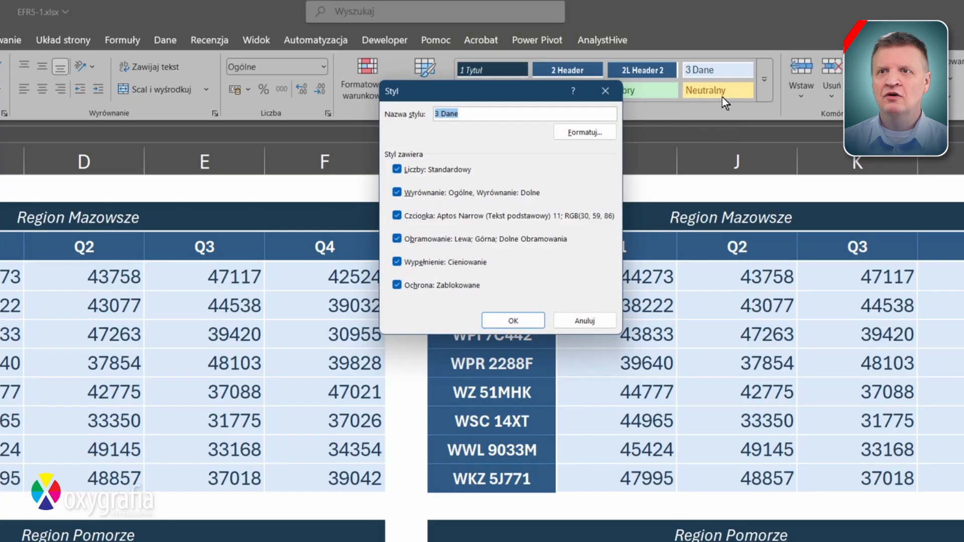
left_click(596, 132)
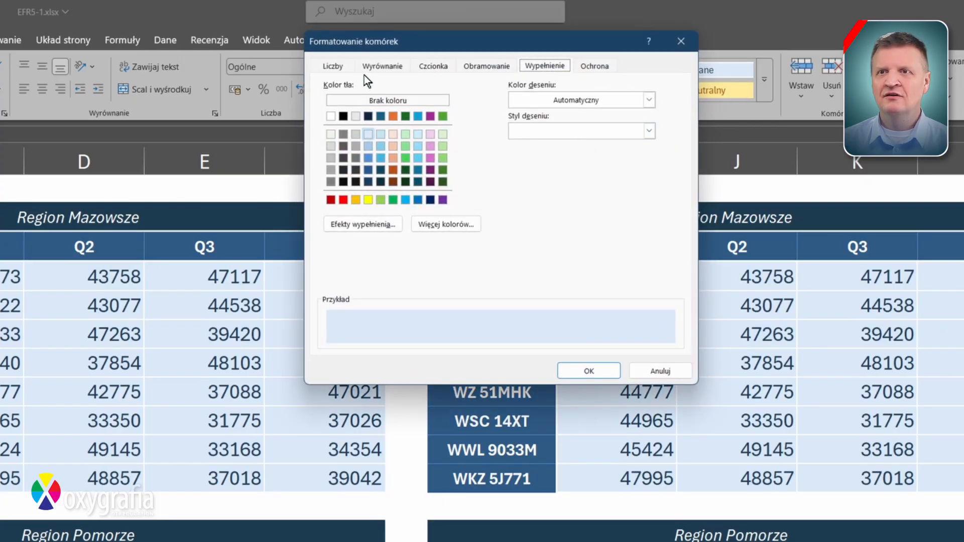
left_click(334, 66)
left_click(341, 108)
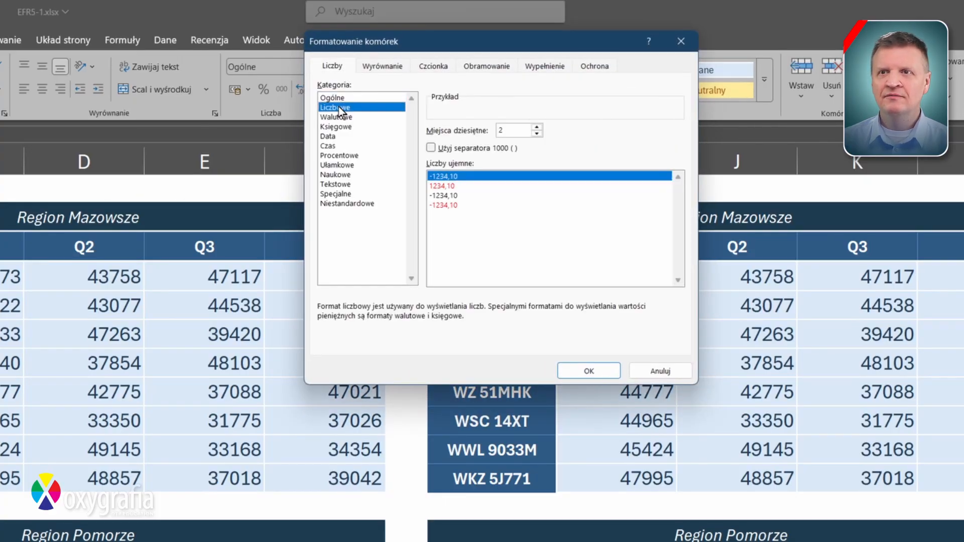
left_click(537, 133)
left_click(537, 133)
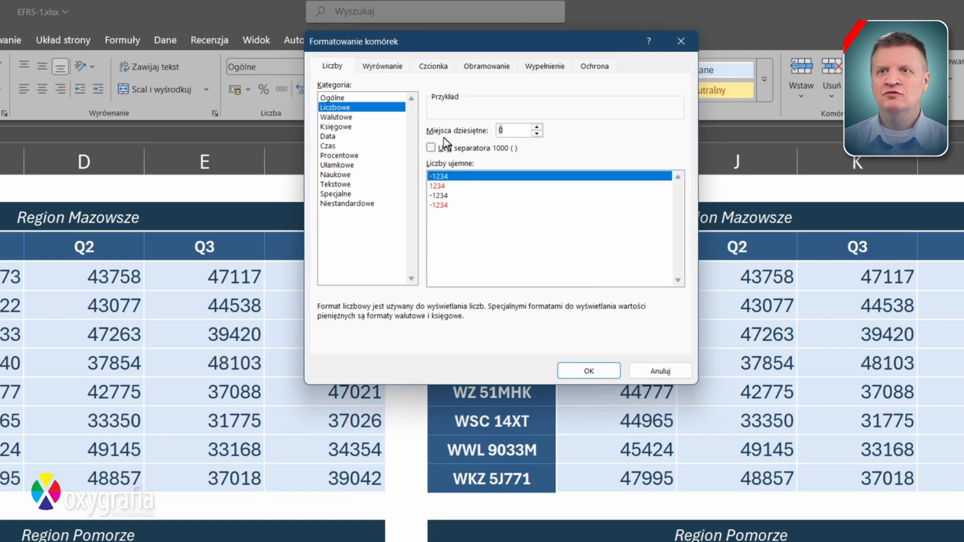
left_click(431, 147)
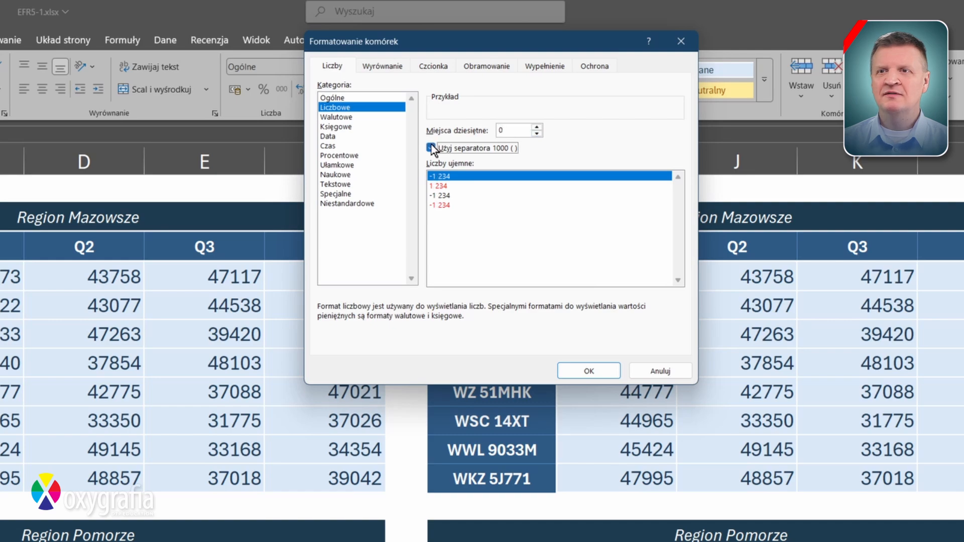
left_click(372, 202)
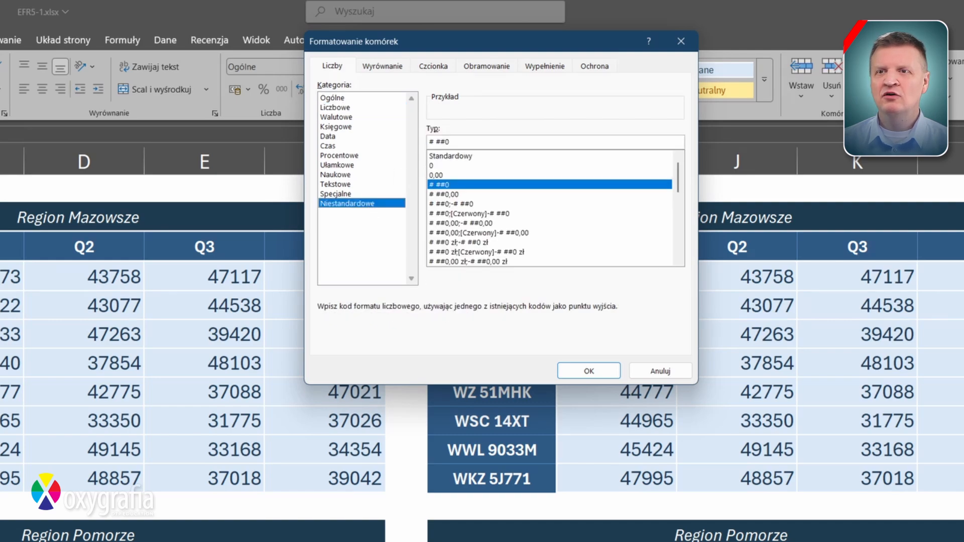
left_click(450, 142)
type("\"\"")
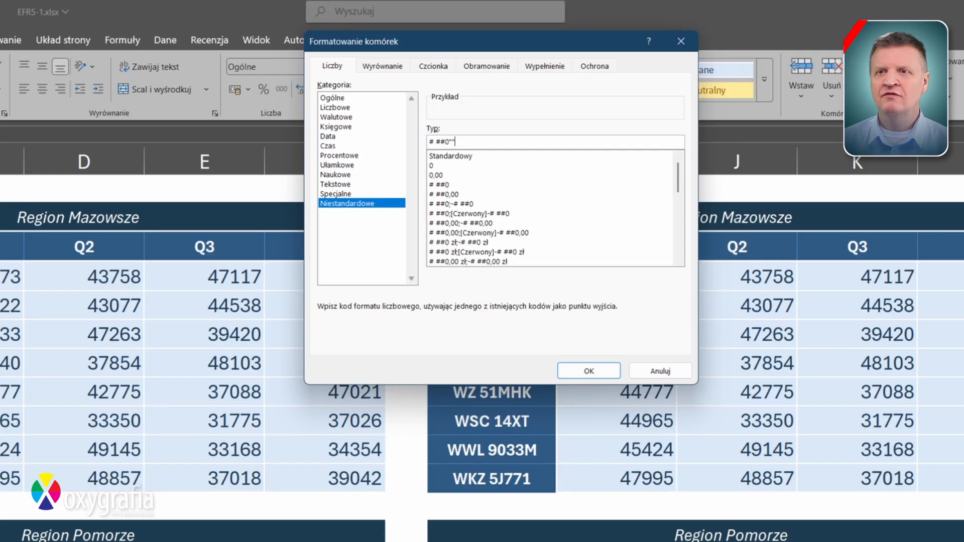
type(" km")
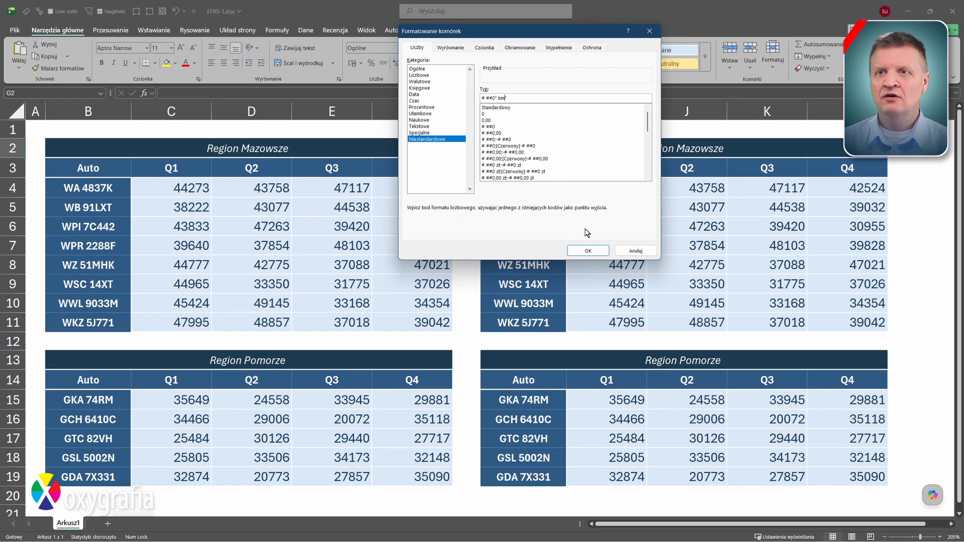
left_click(589, 372)
left_click(551, 218)
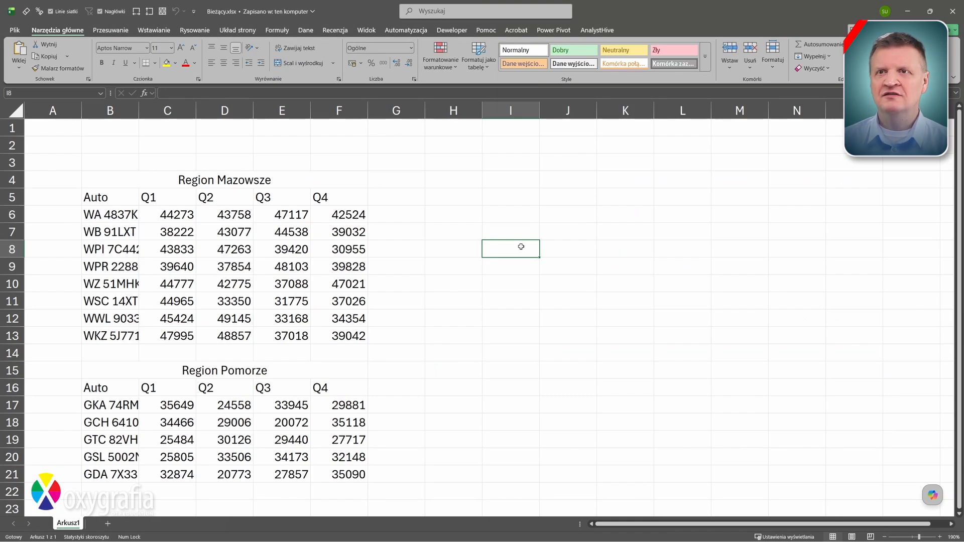
Enter 'liczby' in I8 with a light green fill, green text and a smaller font
type("liczby")
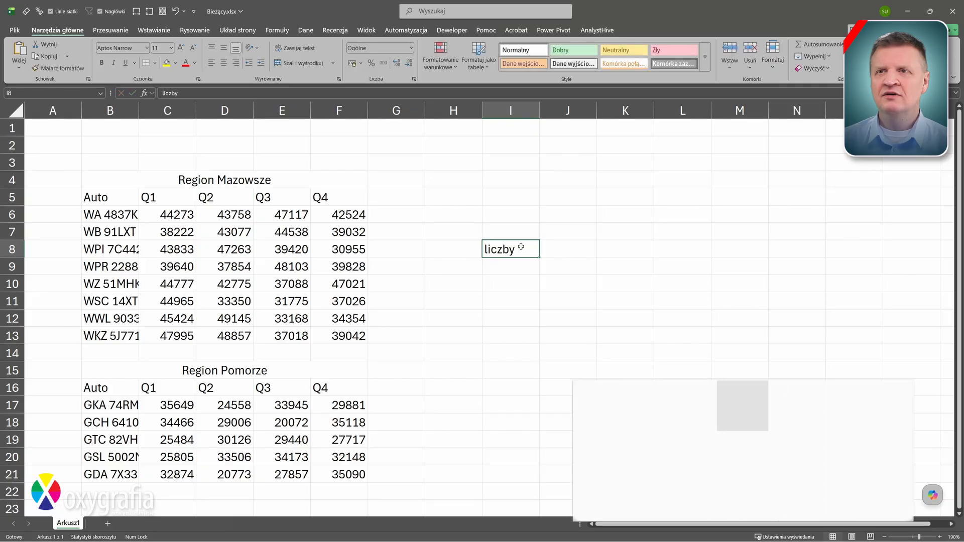
left_click(176, 66)
left_click(280, 126)
left_click(195, 64)
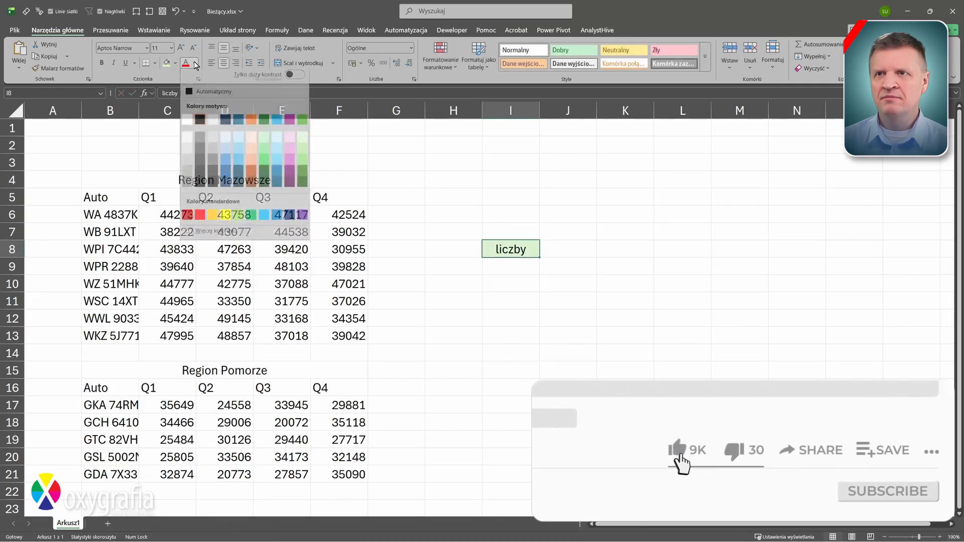
left_click(300, 173)
left_click(193, 47)
left_click(194, 48)
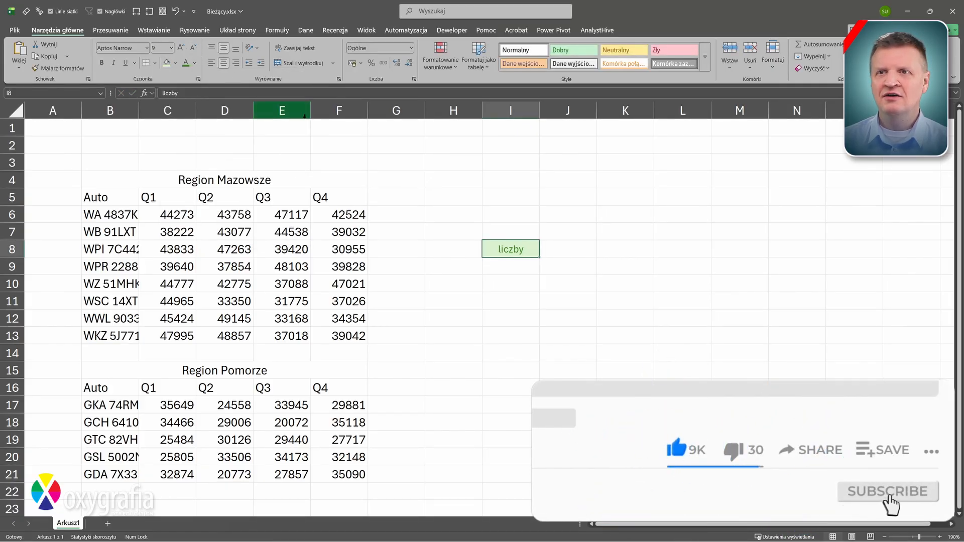
Enter 'nagłówki' in I10 at 9 pt, centred, with dark green fill and light green text
left_click(502, 284)
type("nagłówki")
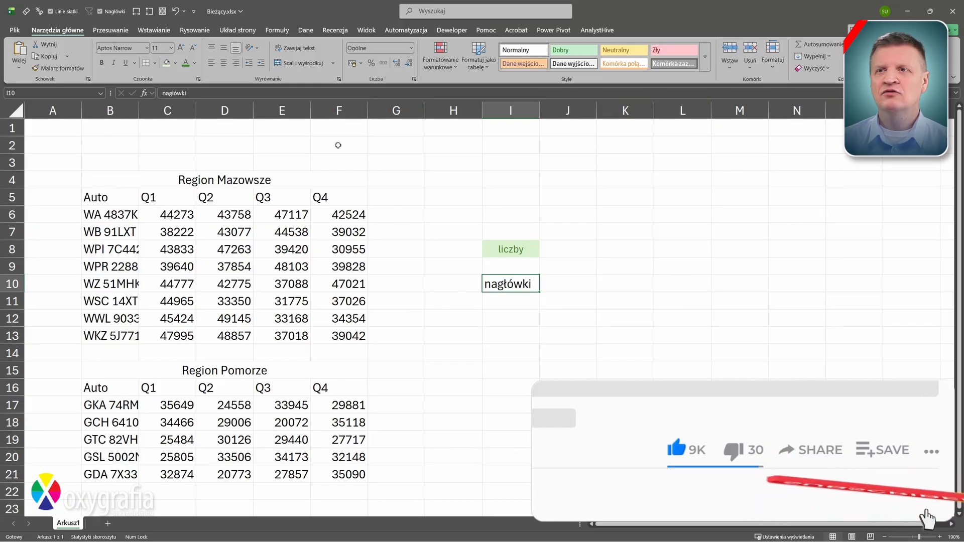
left_click(193, 48)
left_click(193, 48)
left_click(224, 48)
left_click(224, 63)
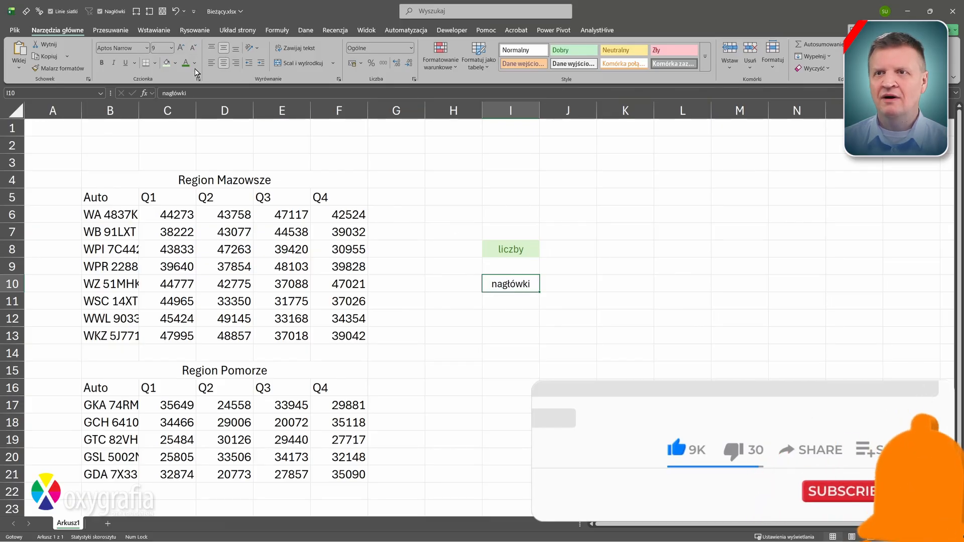
left_click(176, 64)
left_click(244, 110)
left_click(195, 64)
left_click(299, 138)
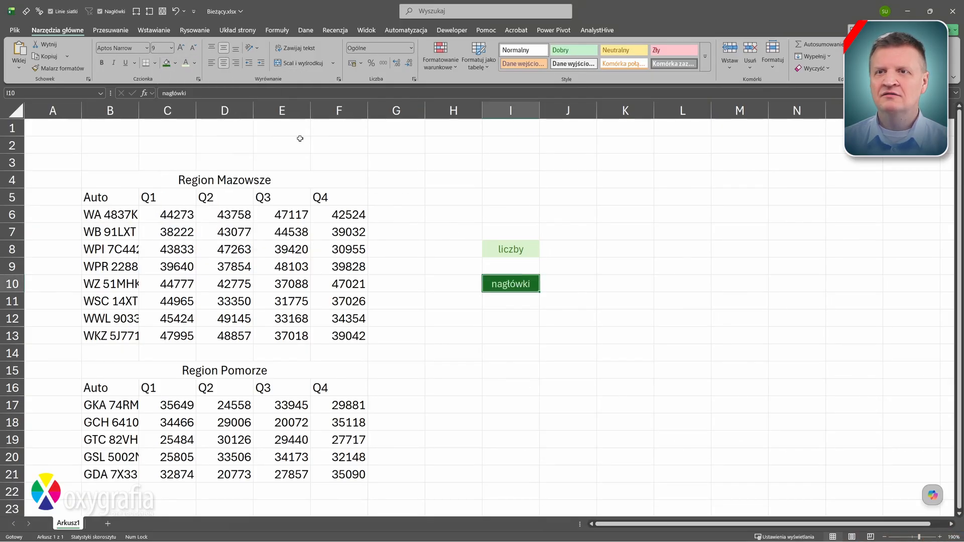
Set I10's horizontal alignment to Center Across Selection
key("ctrl+1")
left_click(450, 48)
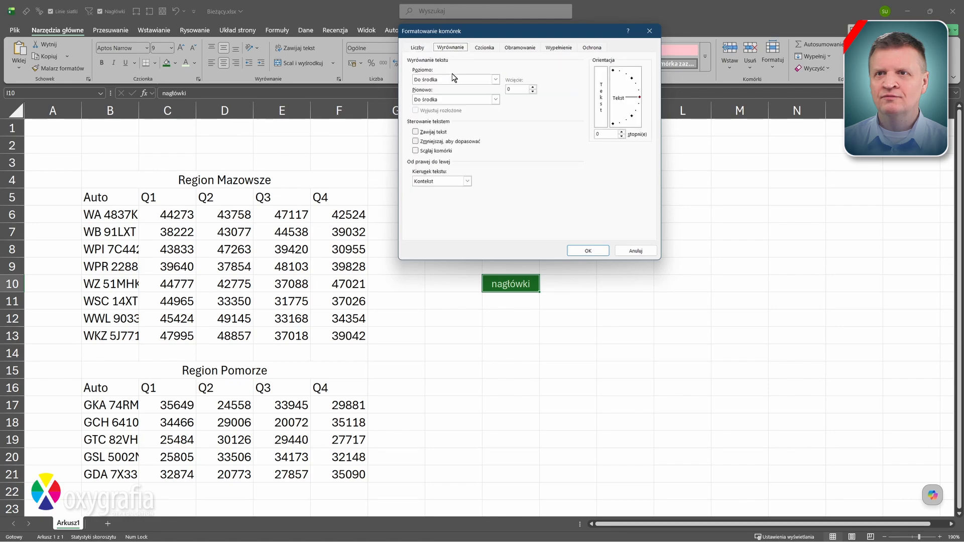
left_click(453, 80)
left_click(457, 126)
left_click(575, 248)
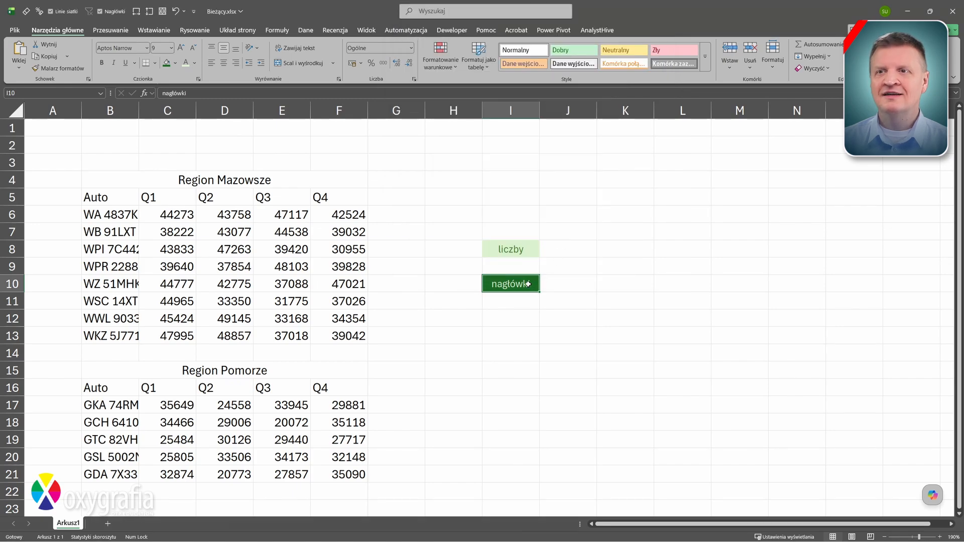
Save I10's formatting as a new cell style named SNagłwki
left_click(705, 67)
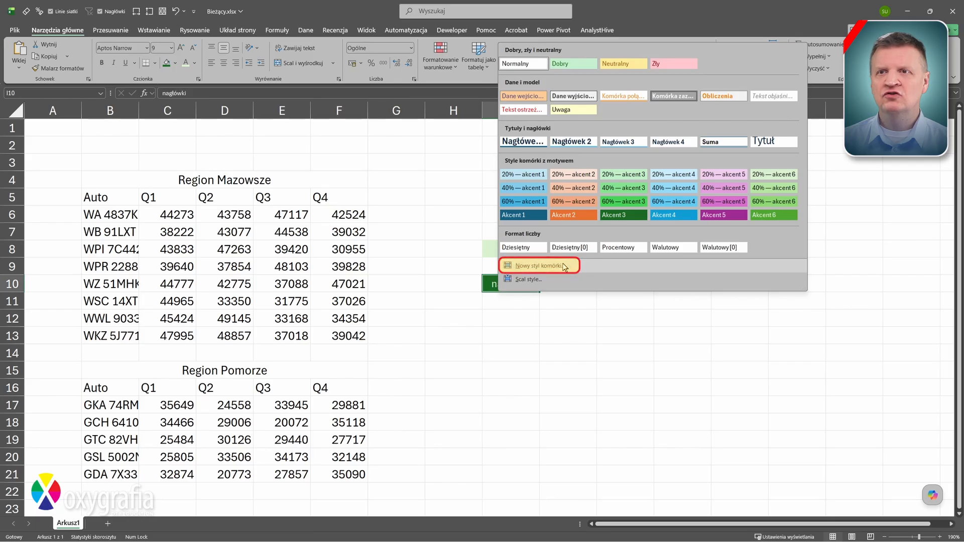
left_click(538, 265)
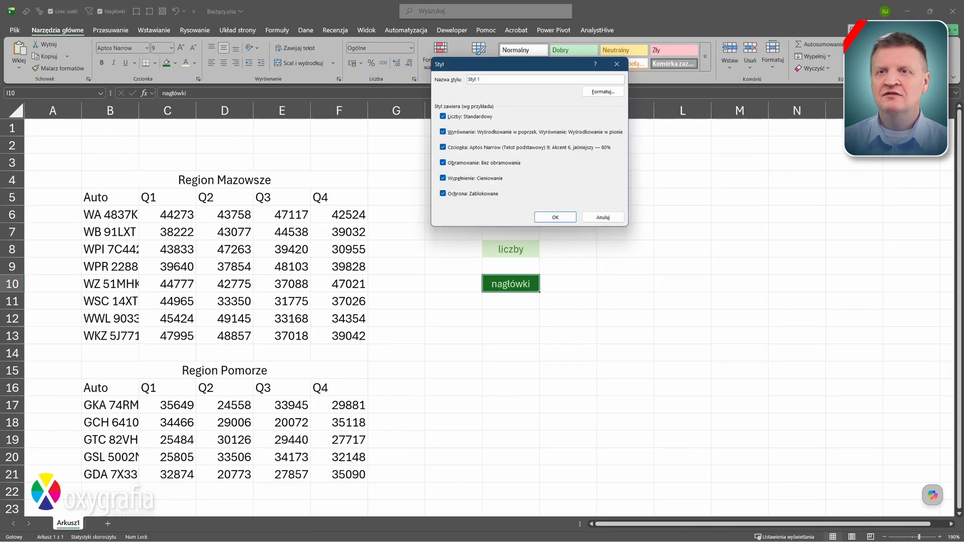
type("StNagłwki")
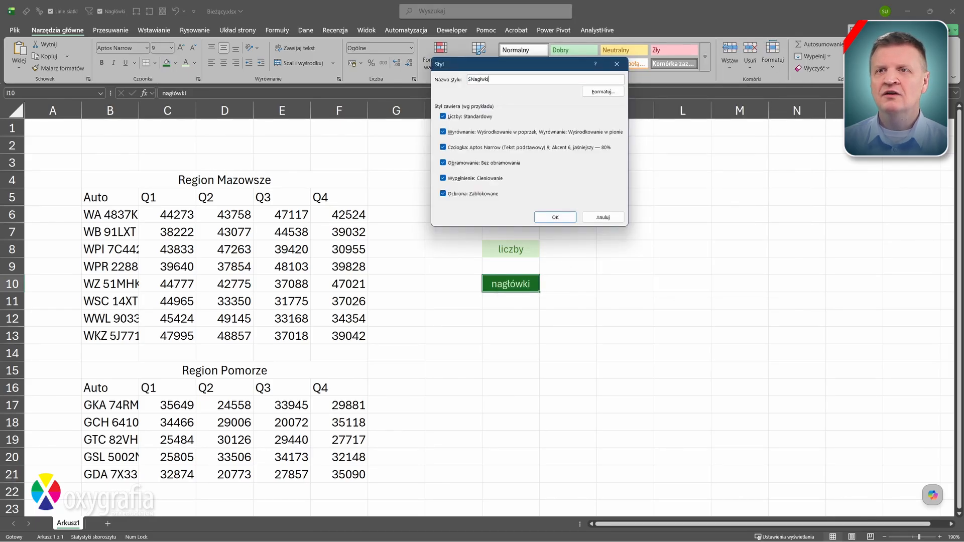
left_click(553, 216)
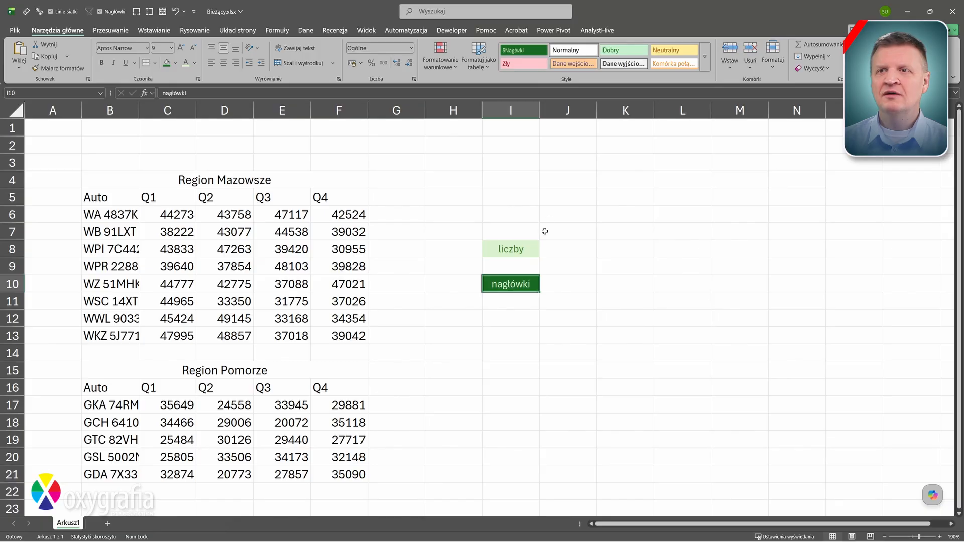
Save I8's formatting as a new cell style named Liczby, then select sample cells I6:I12 for clearing
left_click(535, 250)
left_click(704, 73)
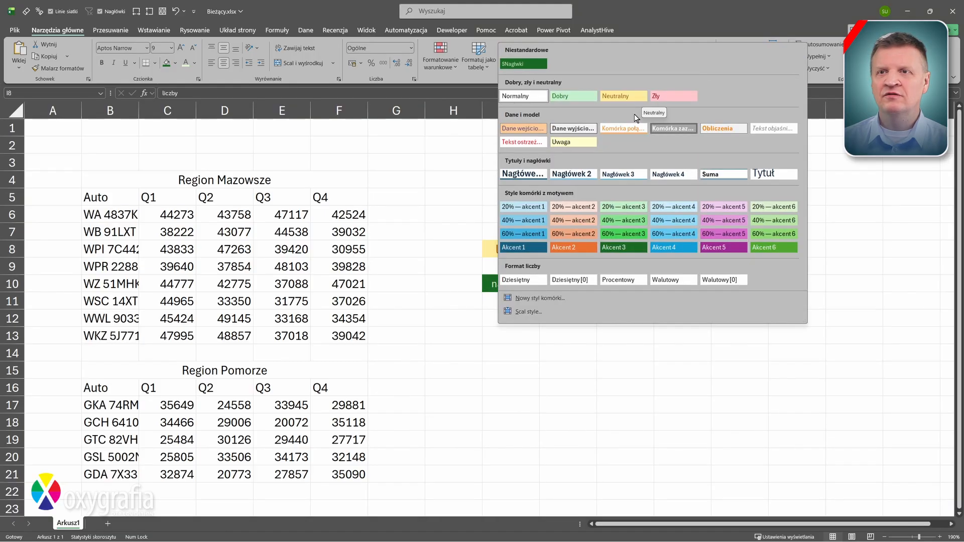
left_click(554, 291)
type("Liczby")
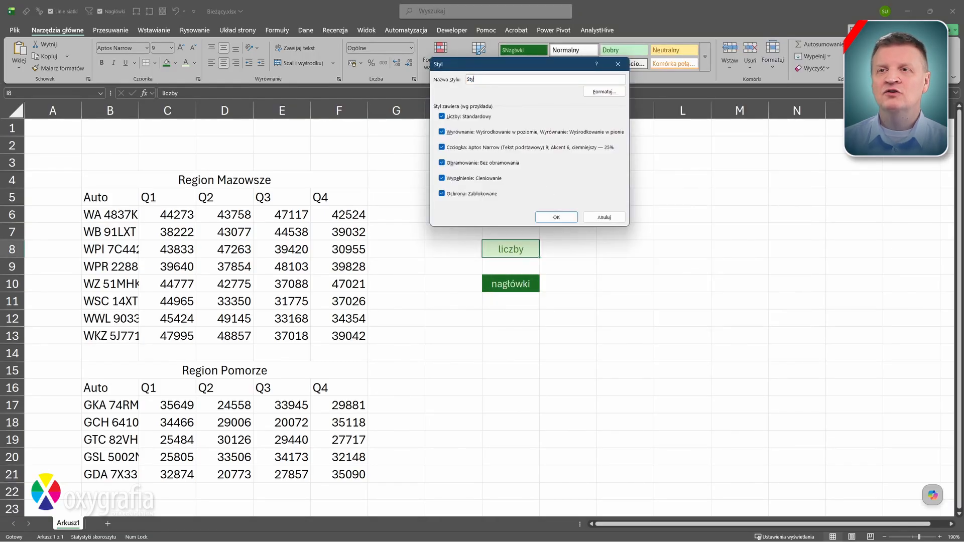
left_click(557, 217)
left_click(705, 69)
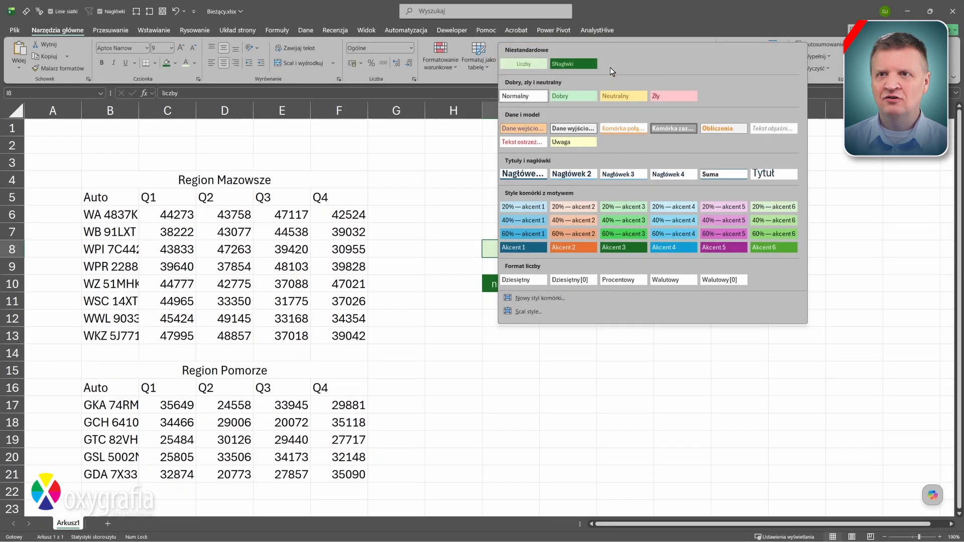
key("Escape")
left_click_drag(523, 212, 520, 320)
left_click(825, 68)
Clear the sample cells, style B4:F5 and B15:F16 as SNagłwki, and B6:F13 plus B17:F21 as Liczby
left_click(826, 81)
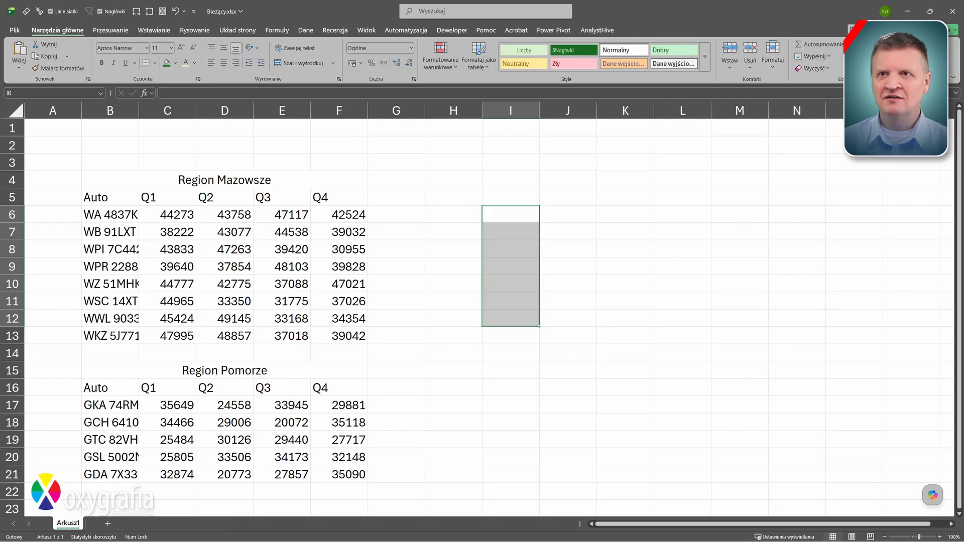
left_click_drag(341, 197, 131, 179)
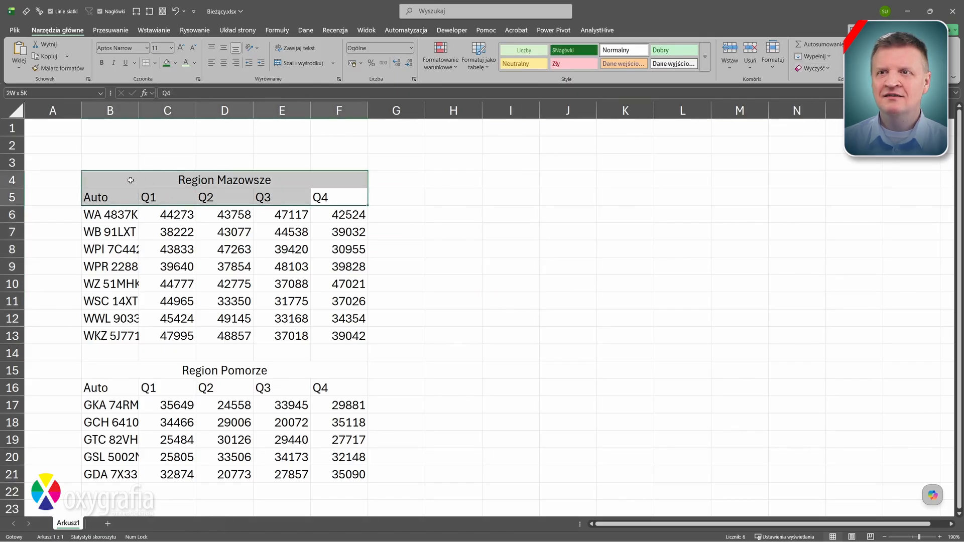
left_click(567, 51)
left_click_drag(350, 367, 108, 388)
left_click(573, 51)
left_click_drag(359, 215, 110, 336)
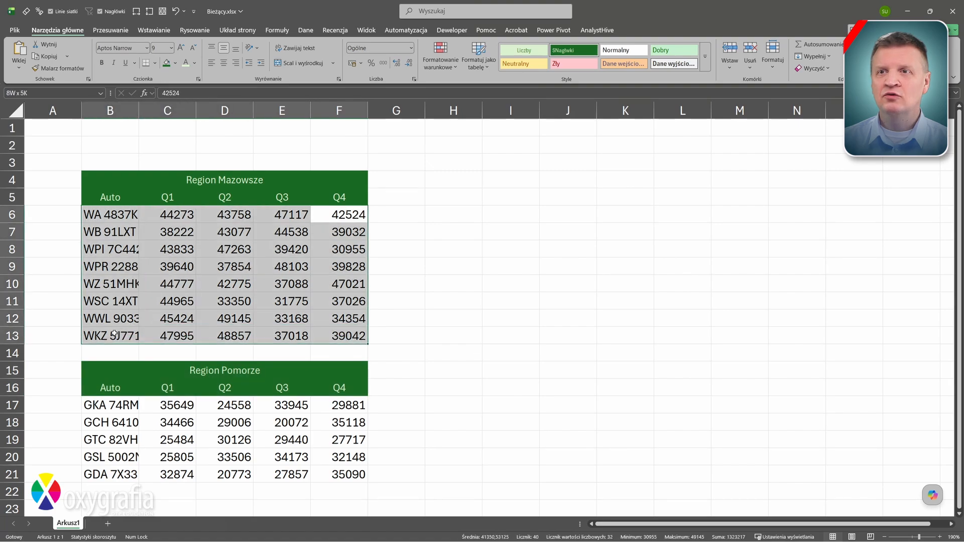
left_click_drag(108, 405, 352, 475, "ctrl")
left_click(522, 51)
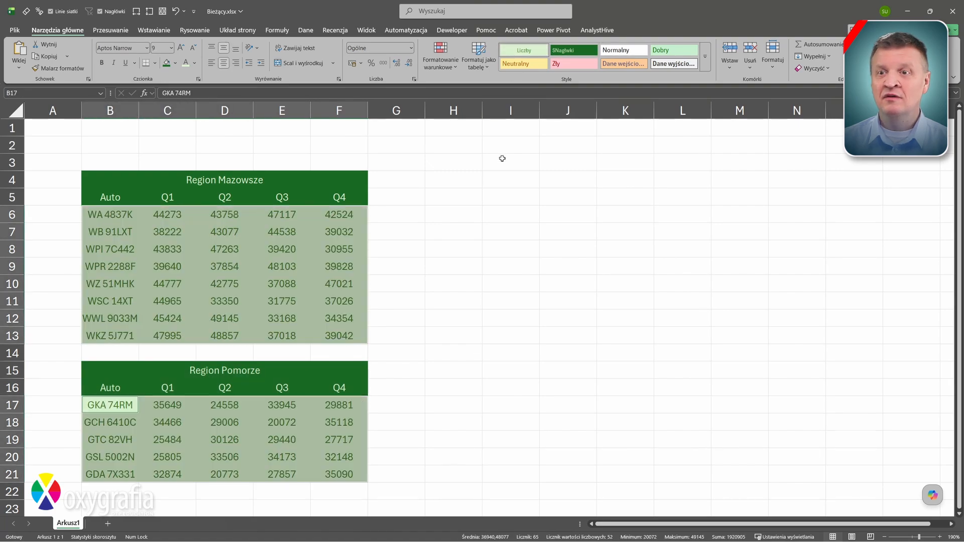
left_click(484, 201)
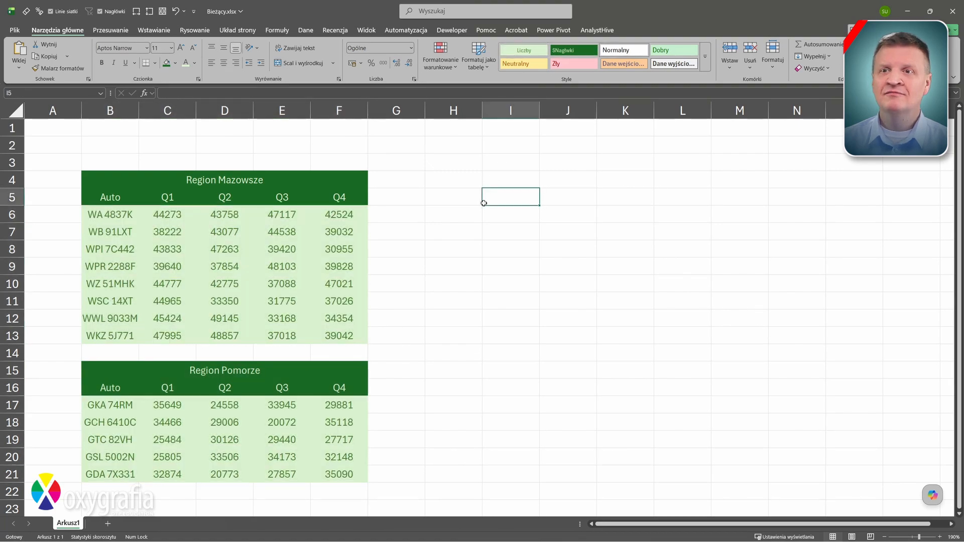
Check the Liczby style's actions, then select F5 and F7 to confirm their applied styles
right_click(526, 54)
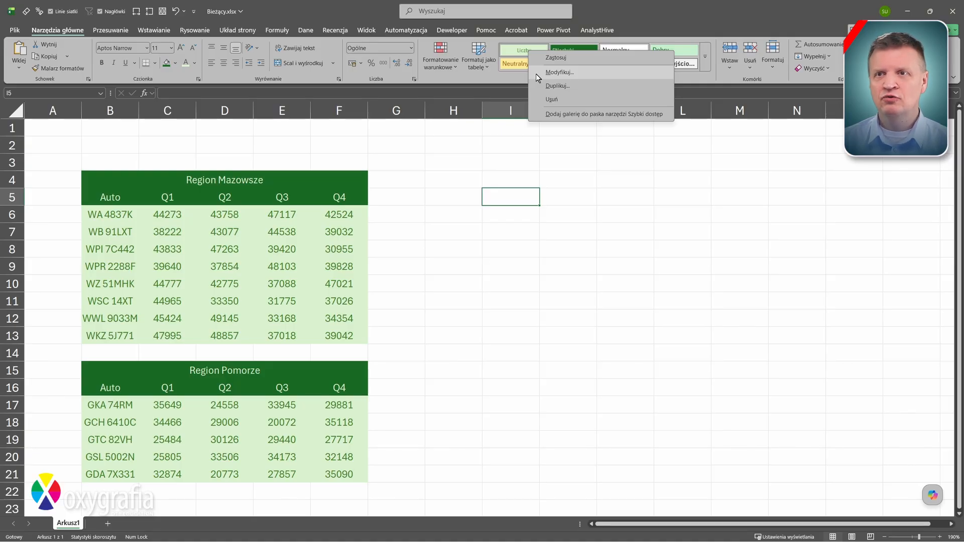
key("Escape")
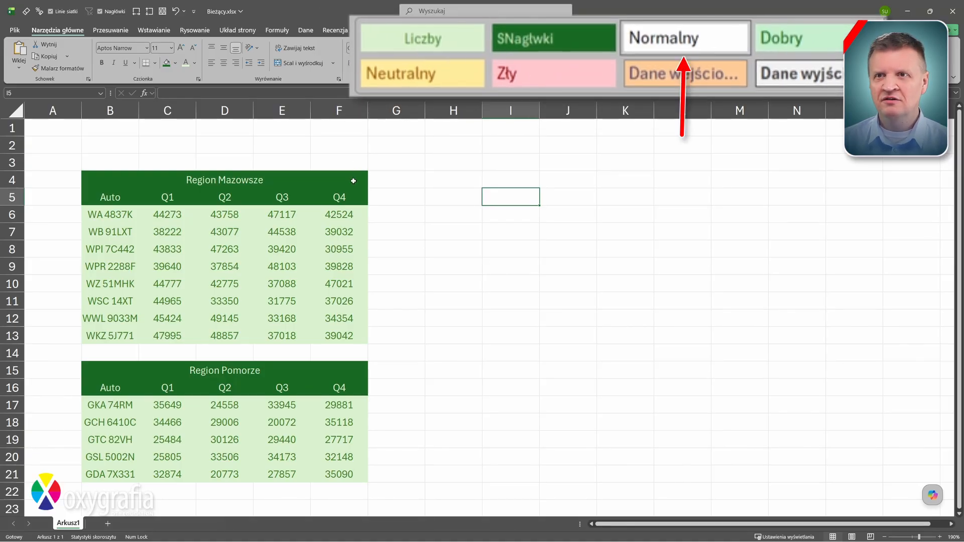
left_click(348, 195)
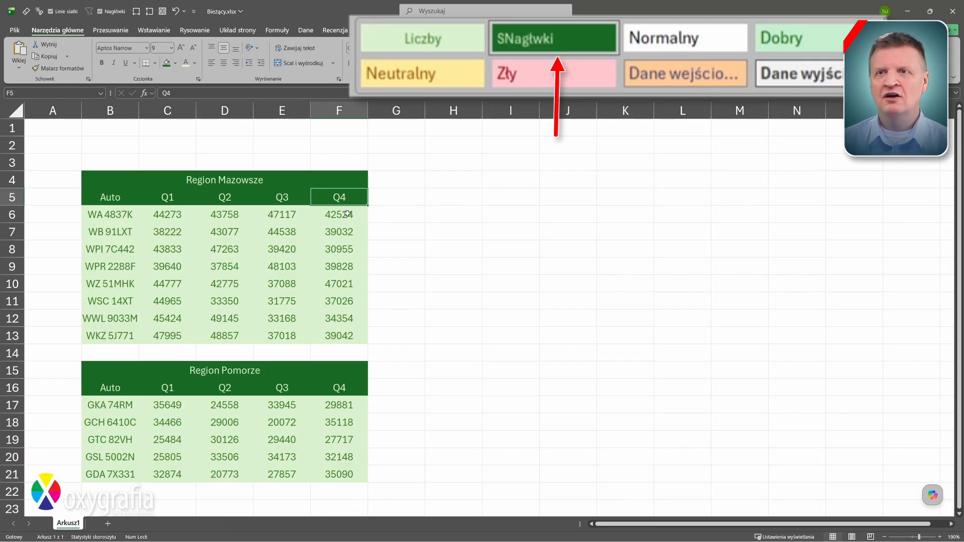
left_click(346, 231)
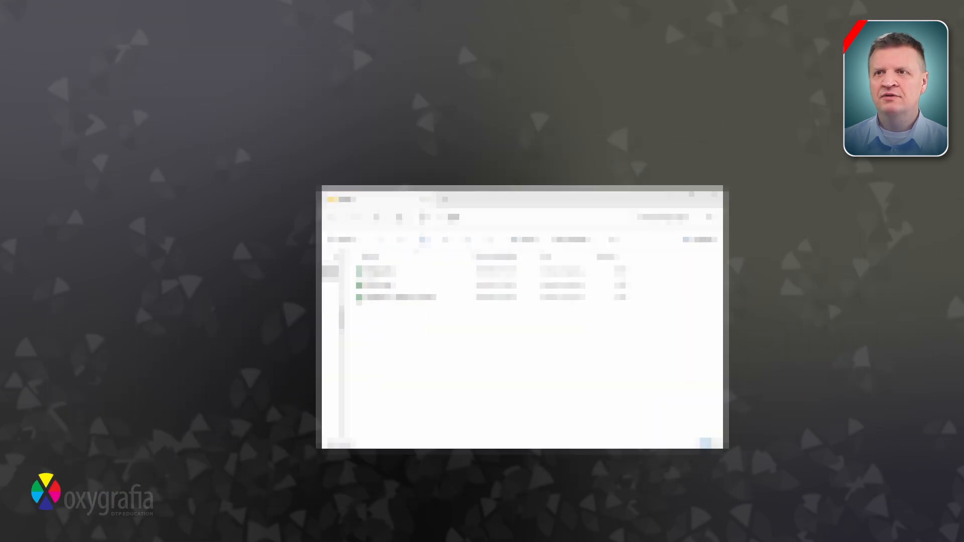
double_click(402, 298)
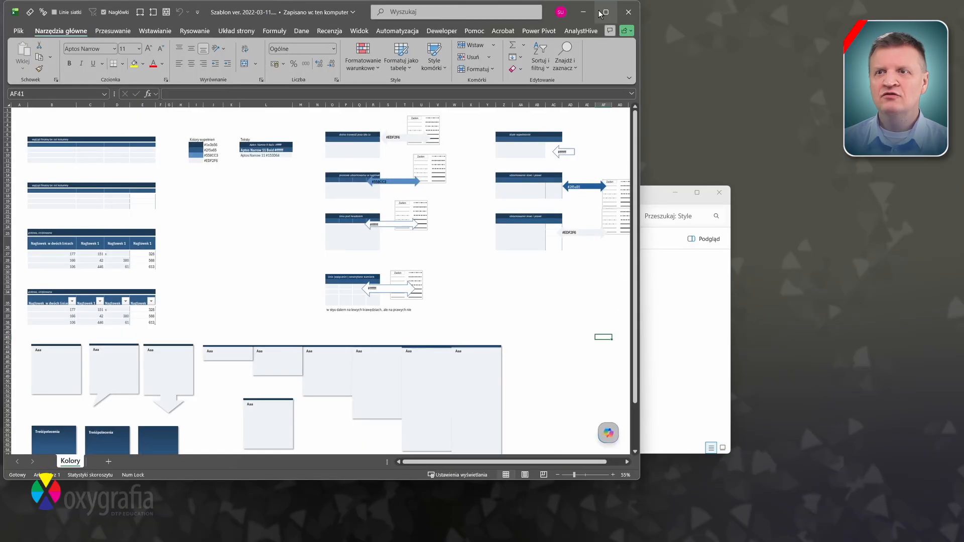
left_click(600, 13)
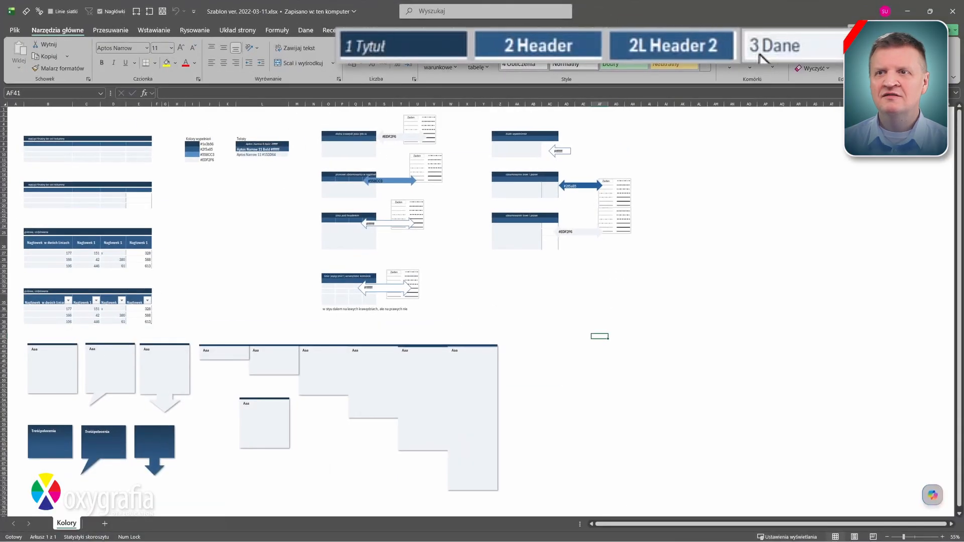
left_click(953, 11)
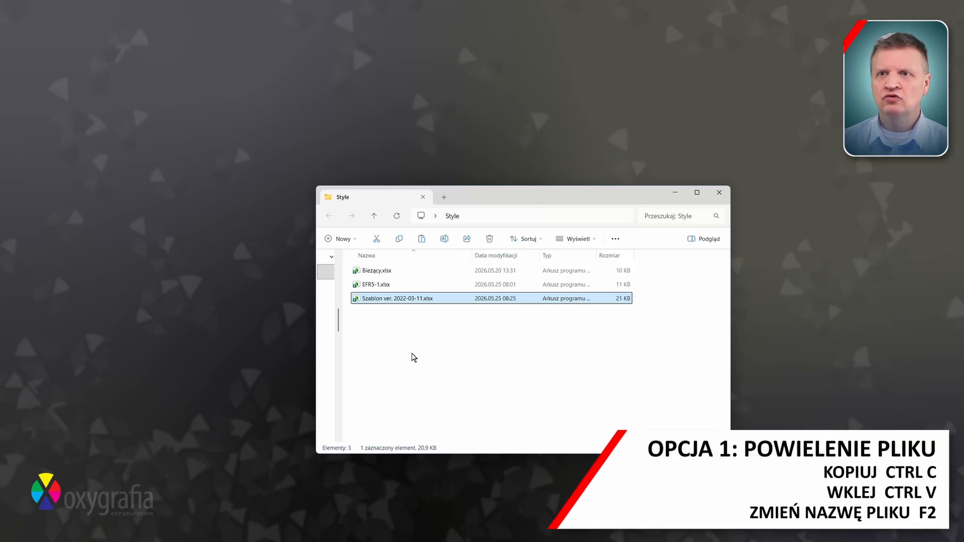
Paste a copy of the Szablon workbook and rename it nowy dokument.xlsx
key("ctrl+v")
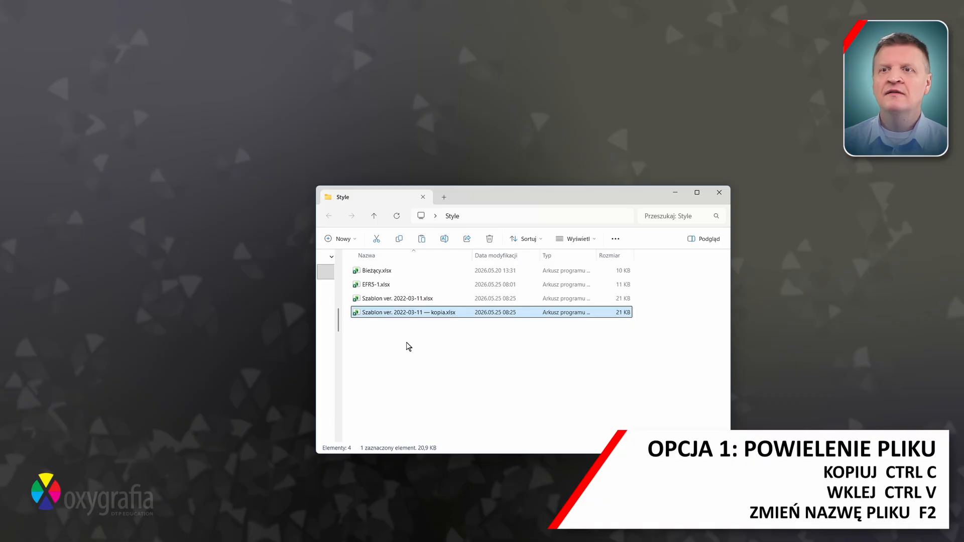
key("F2")
type("nowy d")
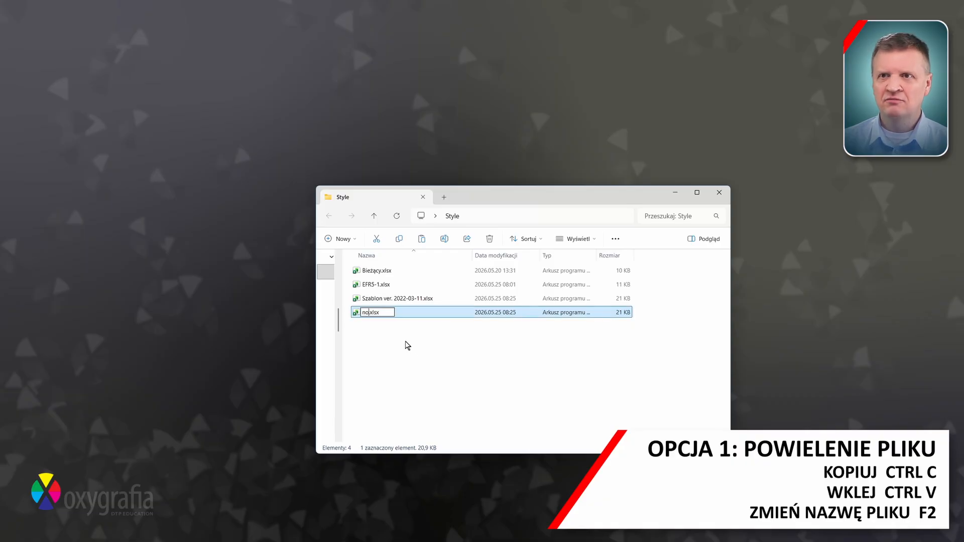
type("okument")
key("Return")
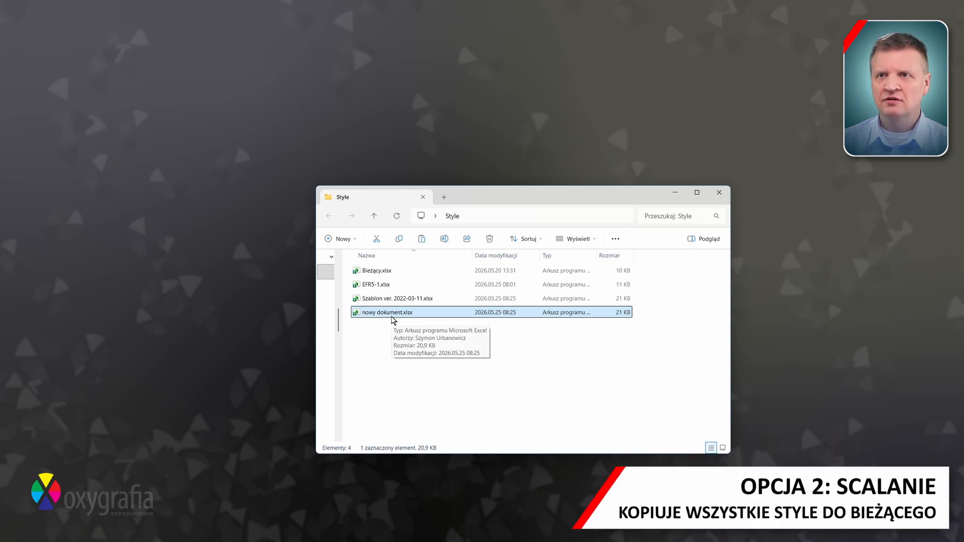
Open Bieżący and the Szablon template workbook side by side
double_click(389, 275)
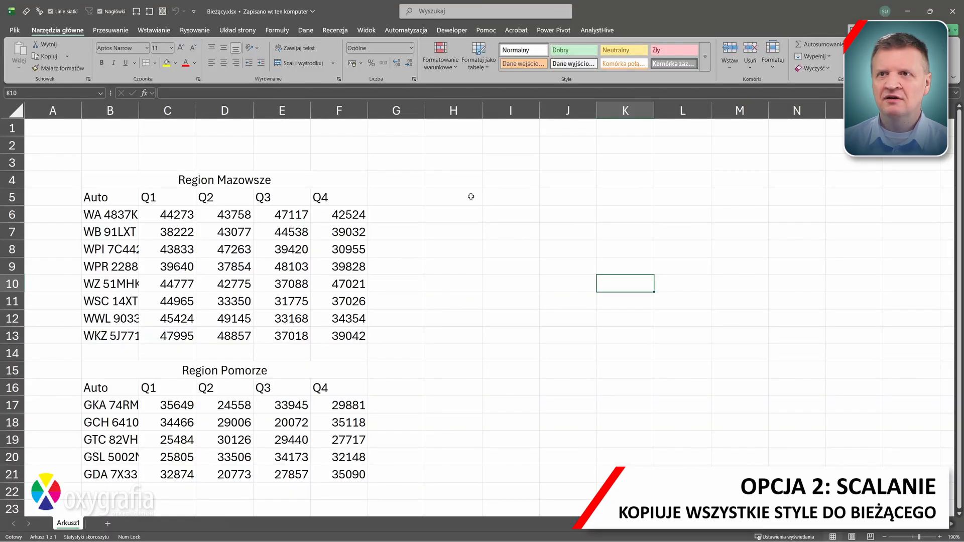
left_click_drag(615, 11, 623, 69)
key("alt+Tab")
double_click(397, 313)
key("alt+Tab")
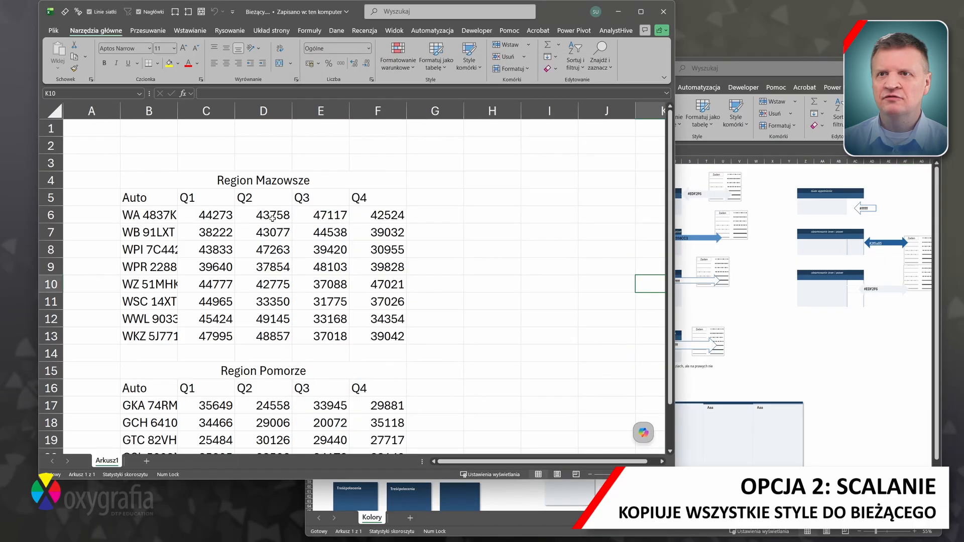
Merge styles from Szablon into Bieżący, keeping existing same-named styles, and check the gallery
left_click(469, 62)
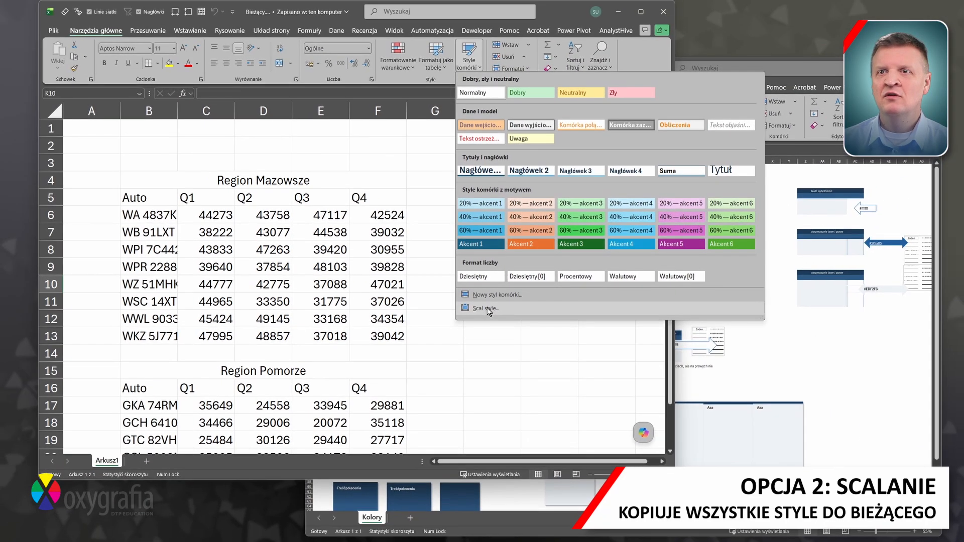
left_click(487, 308)
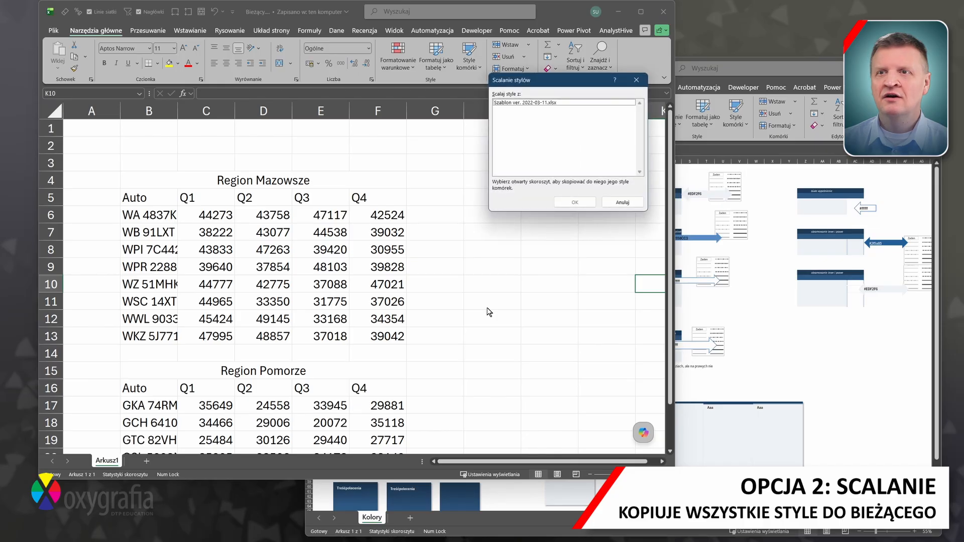
left_click(530, 106)
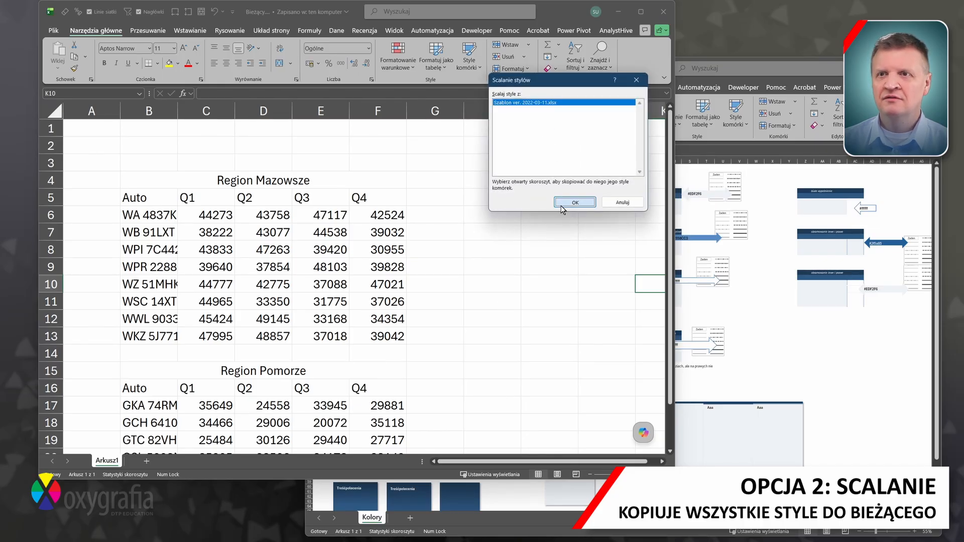
left_click(562, 202)
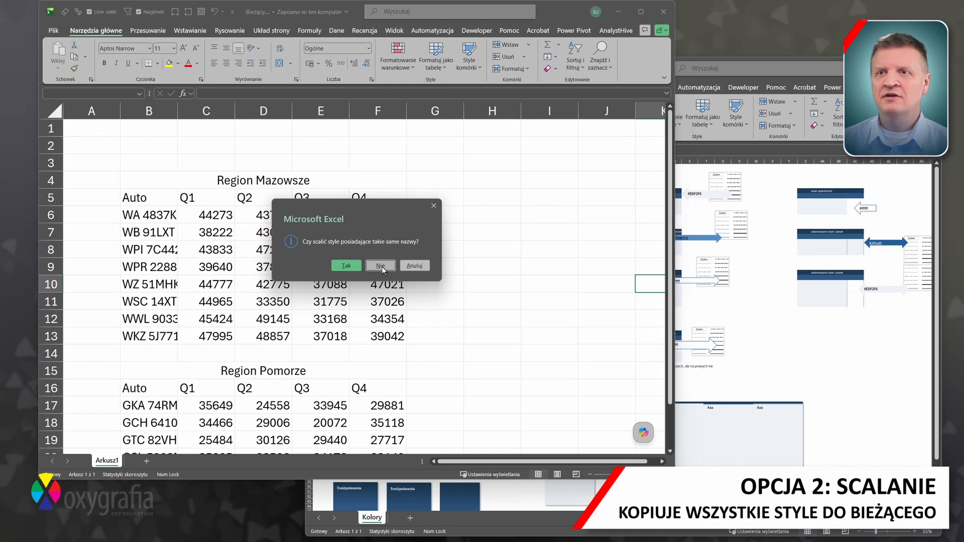
left_click(535, 329)
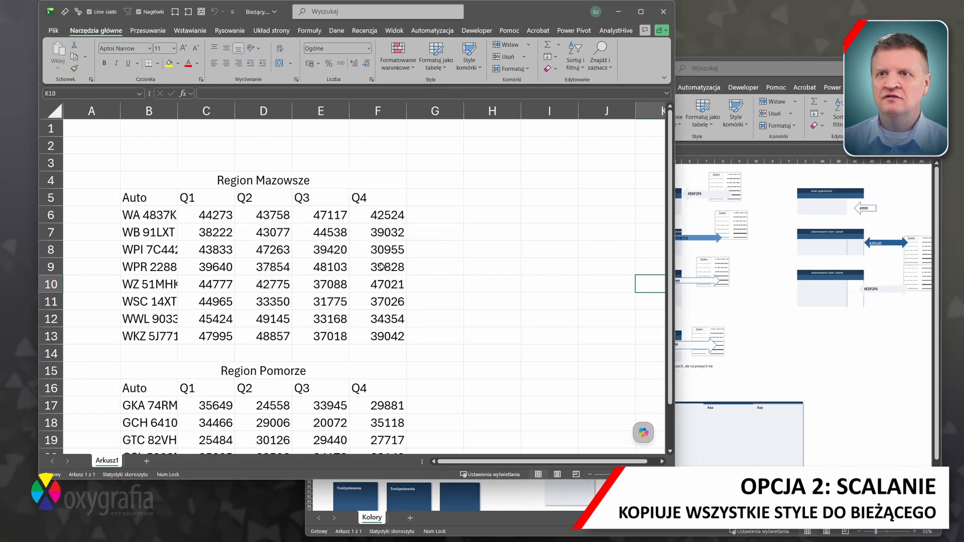
left_click(477, 70)
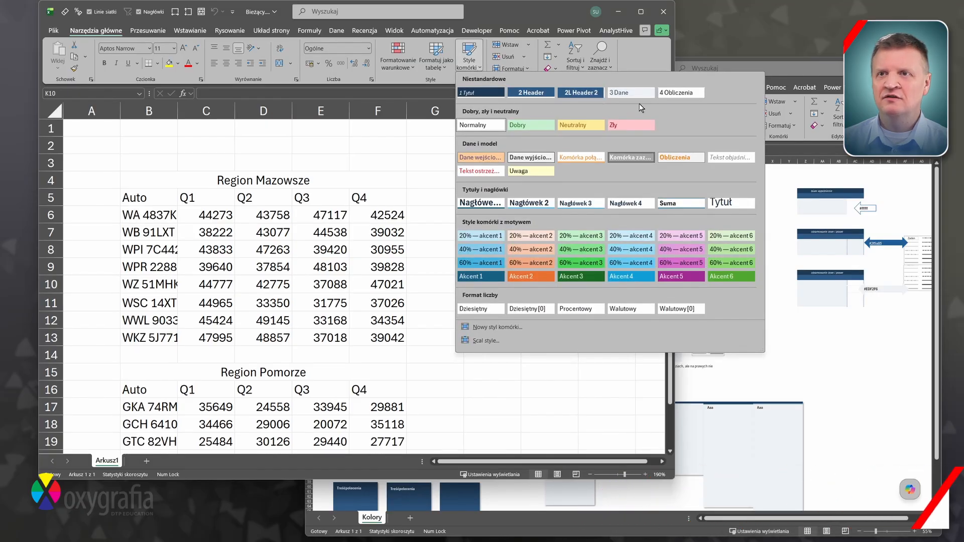
left_click(686, 104)
Close Bieżący without saving and reopen it
left_click(658, 20)
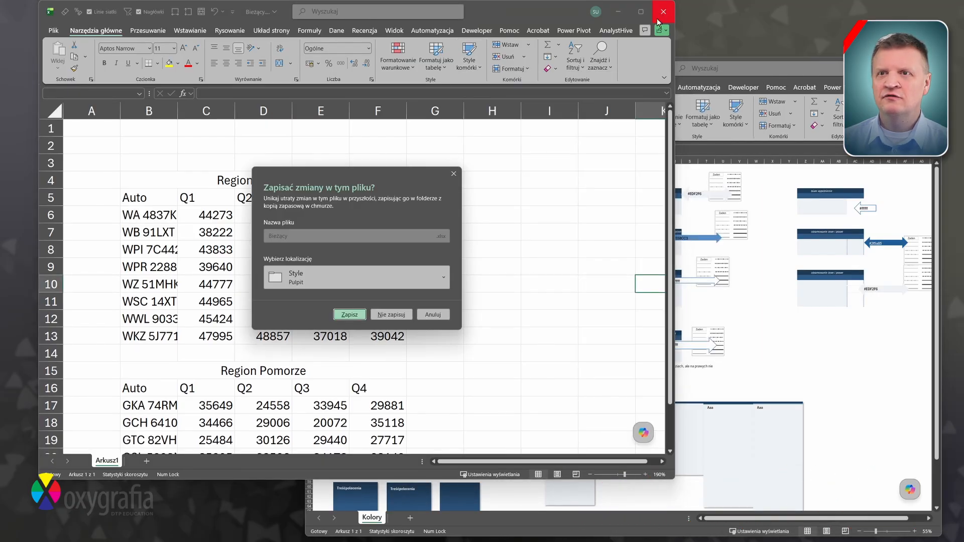
left_click(391, 314)
double_click(377, 272)
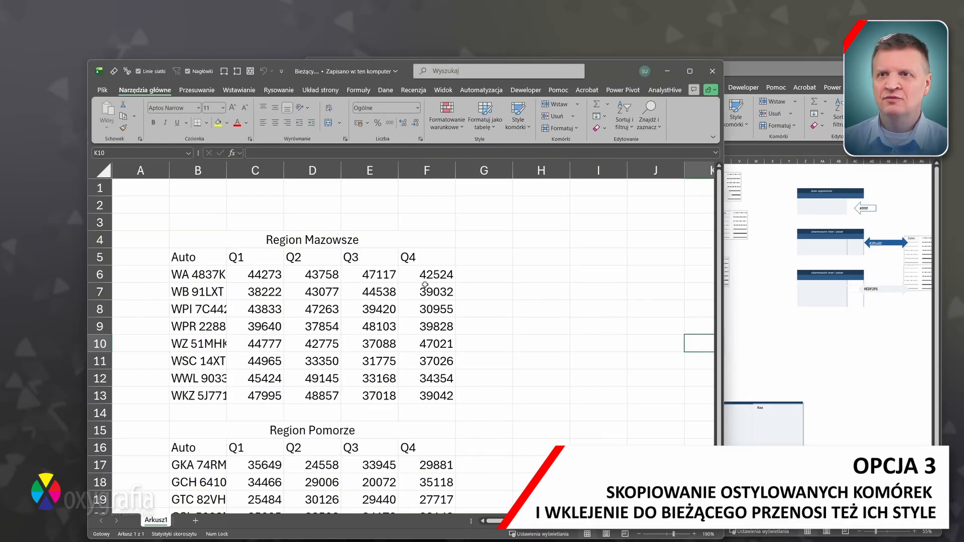
Copy Szablon's B26:C29 to H8 in Bieżący, then clear the pasted cells, keeping their styles
left_click(749, 308)
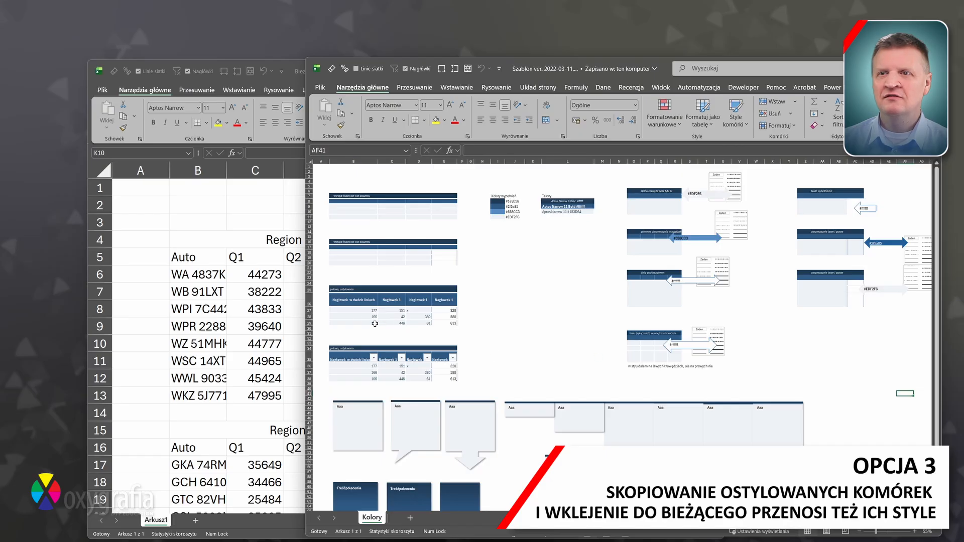
left_click_drag(352, 300, 401, 323)
key("ctrl+c")
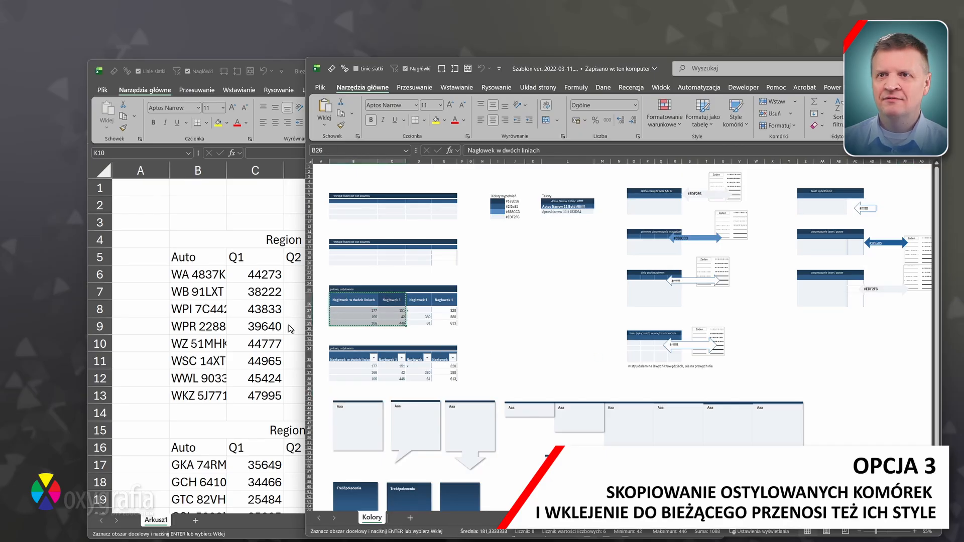
left_click(290, 328)
left_click(528, 314)
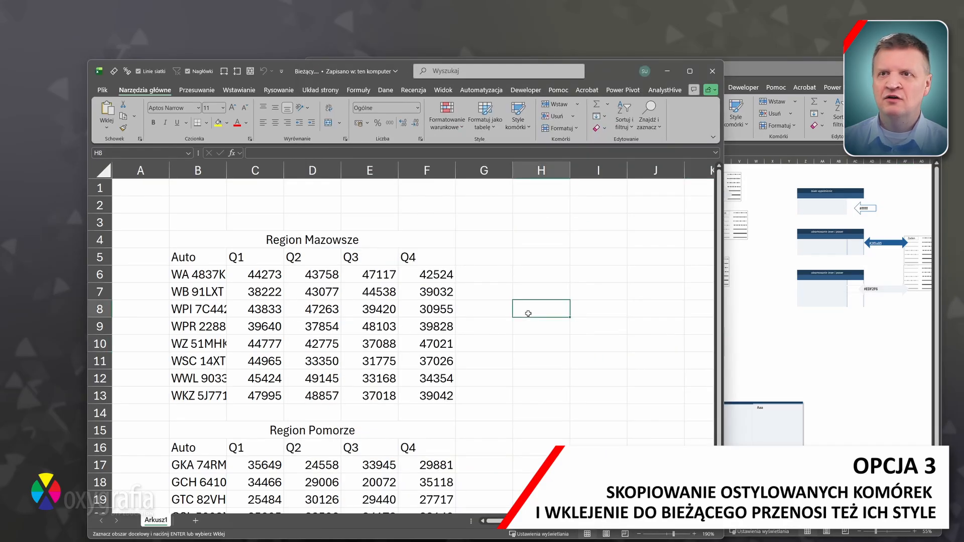
key("ctrl+v")
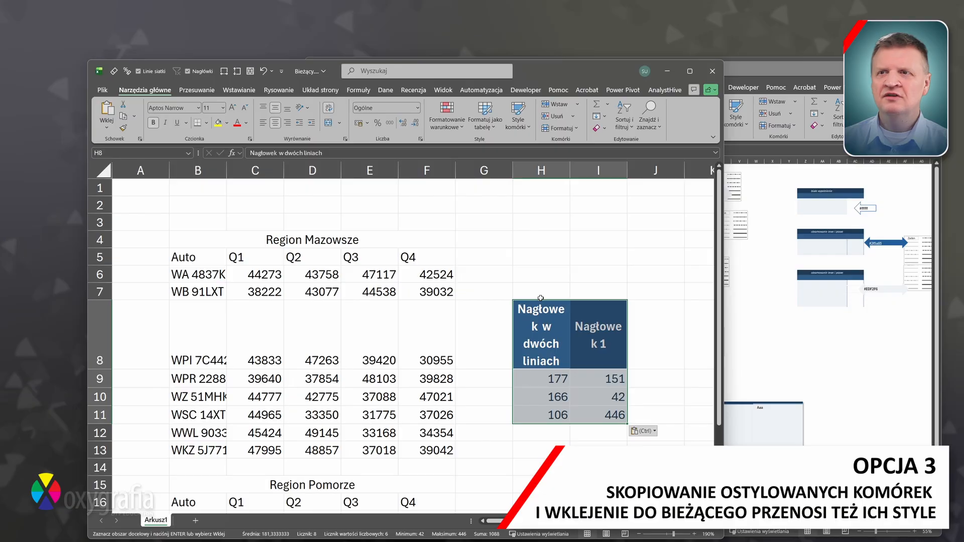
left_click(602, 128)
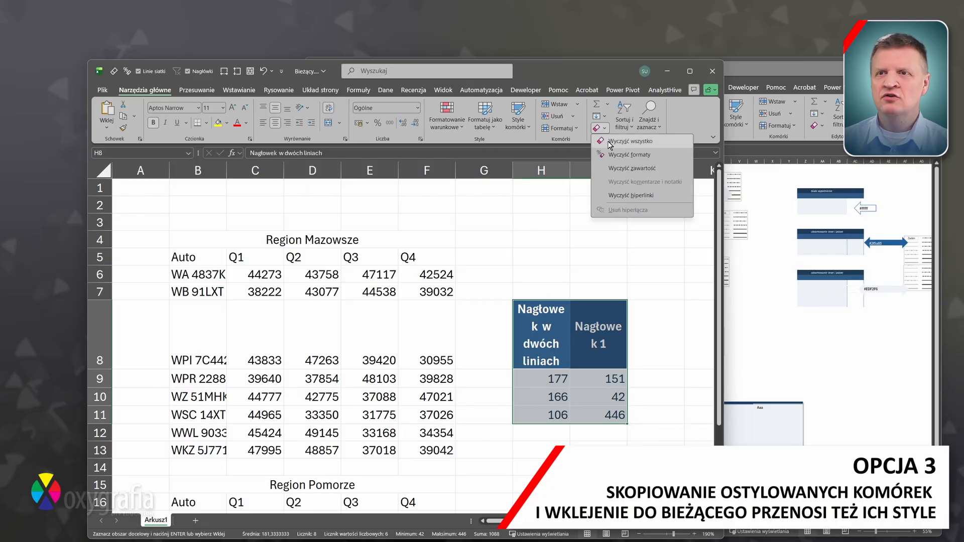
left_click(609, 143)
left_click(517, 117)
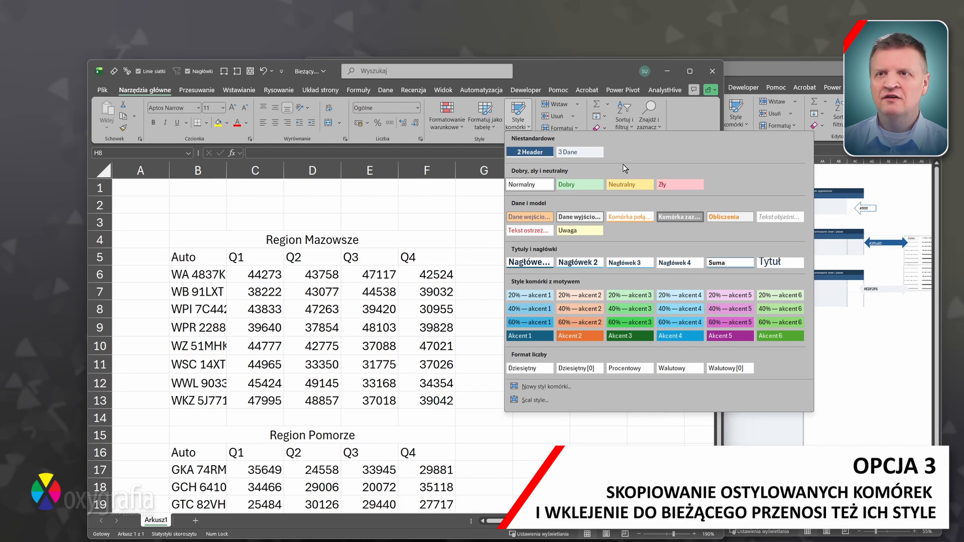
key("Escape")
Apply 2 Header to B4:F5 and B15:F16, and 3 Dane to B6:F13 and B17:F21
left_click_drag(204, 240, 430, 253)
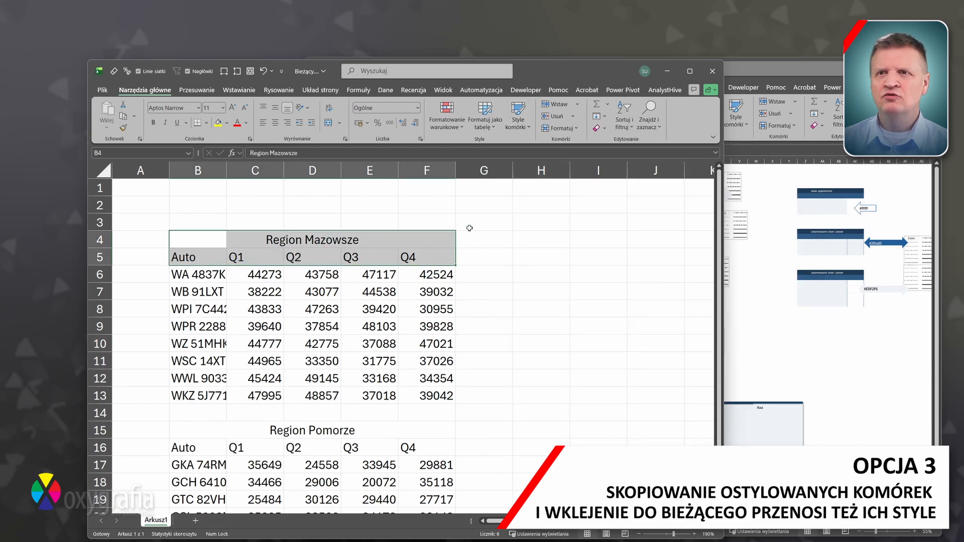
left_click(690, 74)
left_click(536, 50)
left_click_drag(342, 373, 113, 391)
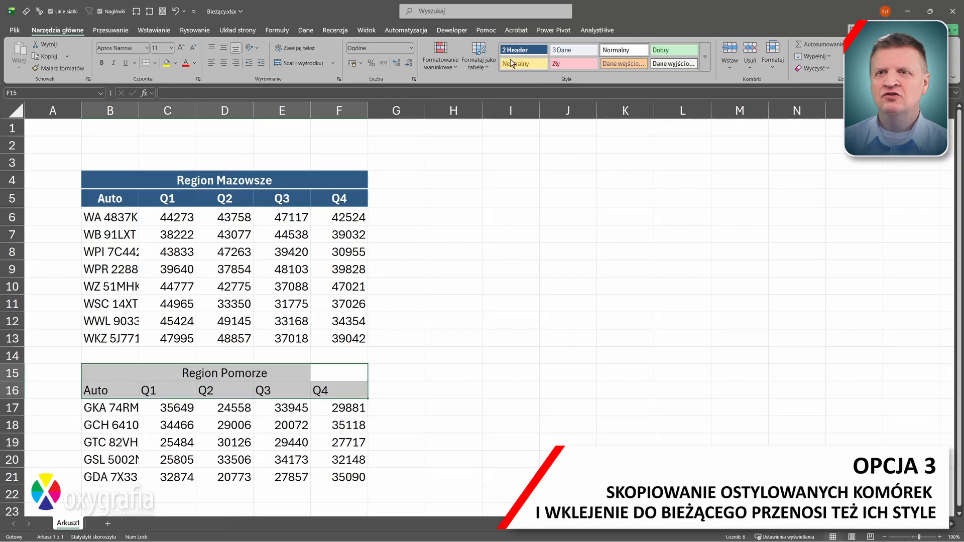
left_click(519, 52)
left_click_drag(353, 213, 111, 338)
left_click(571, 50)
left_click_drag(111, 416, 347, 485)
left_click(571, 57)
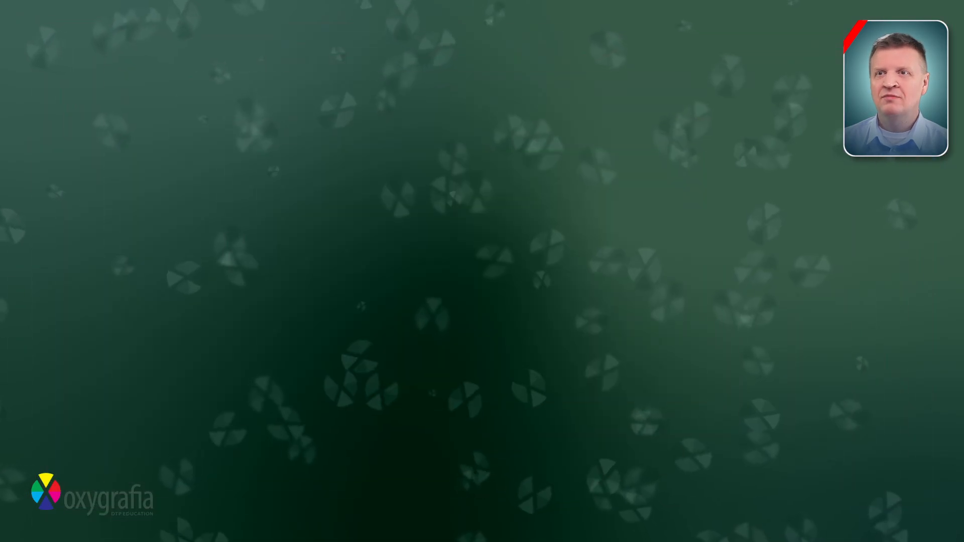